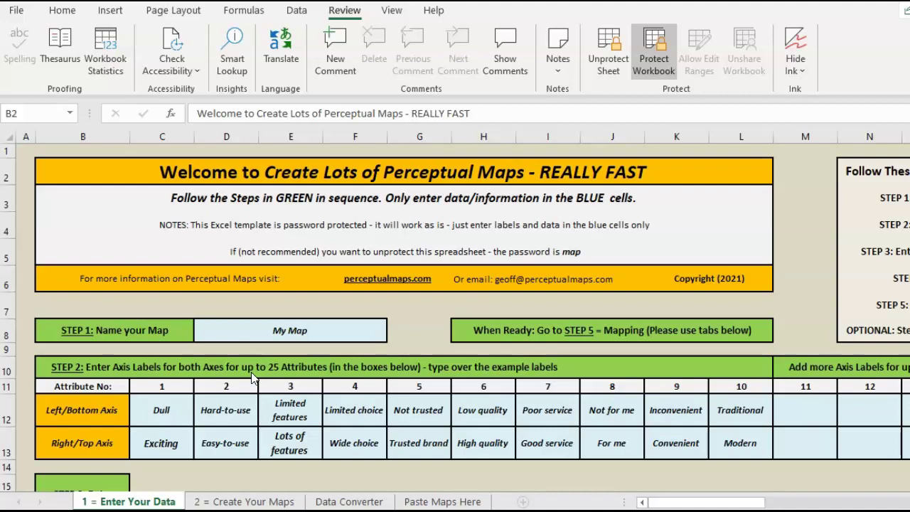
Switch to the 2 = Create Your Maps sheet, showing attributes 1 and 2 plotted on the map.
click(246, 502)
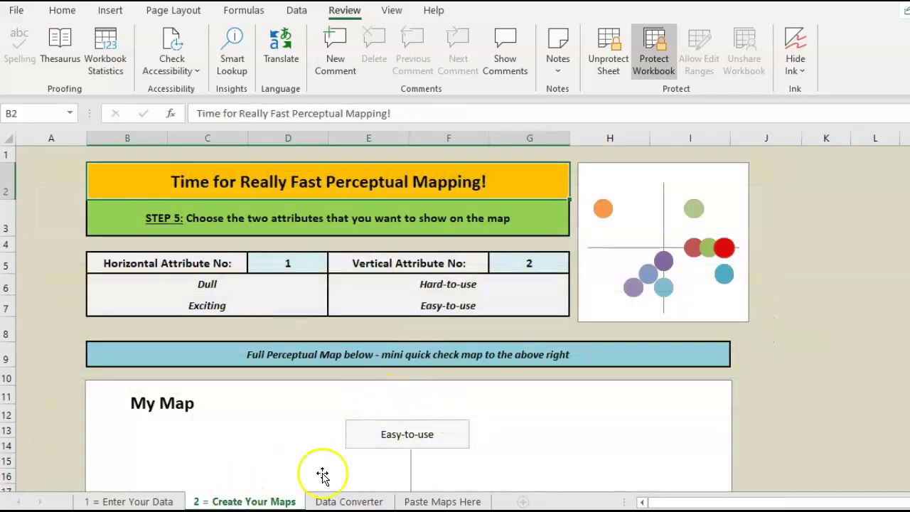
Try vertical attributes 3 and 4 in G5 and watch the map reposition the brands.
click(531, 266)
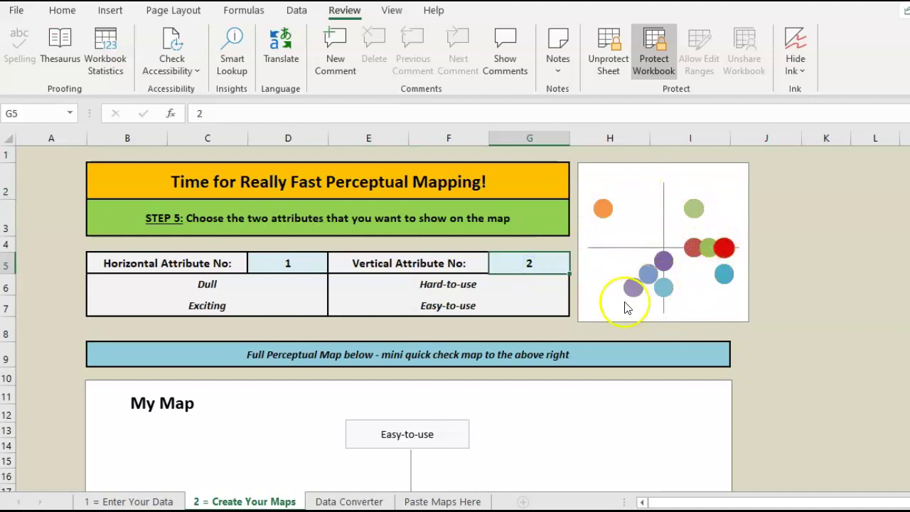
scroll(544, 416, down, 6)
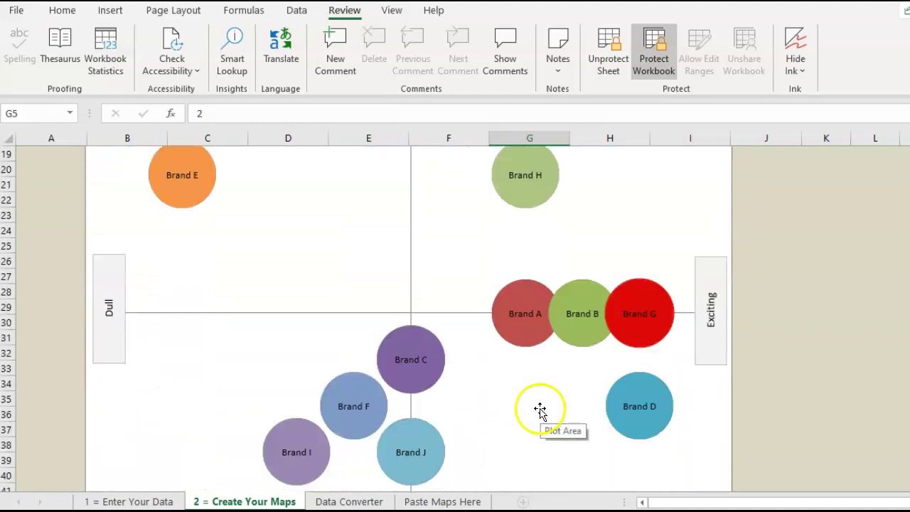
scroll(540, 410, up, 6)
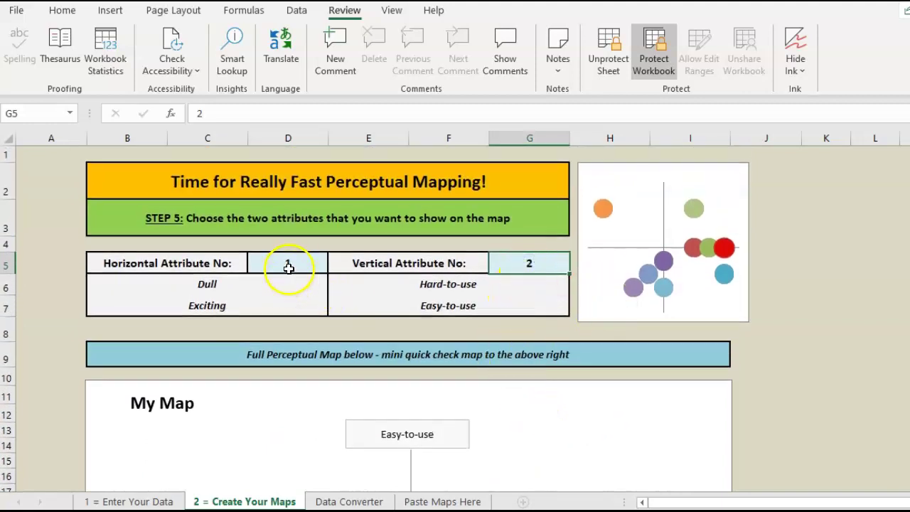
text(3)
click(784, 328)
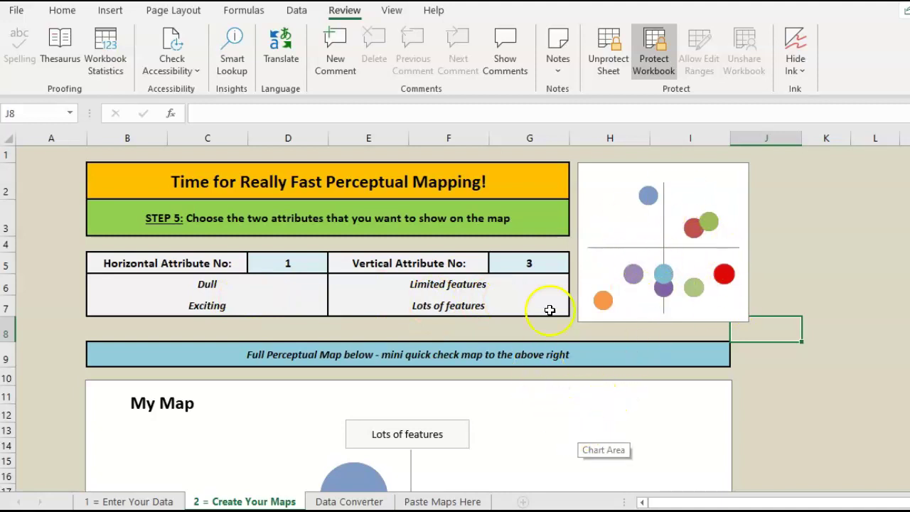
click(544, 264)
text(4)
click(787, 304)
Try vertical attributes 5 and 6, then settle on 10 (Traditional–Modern).
click(529, 264)
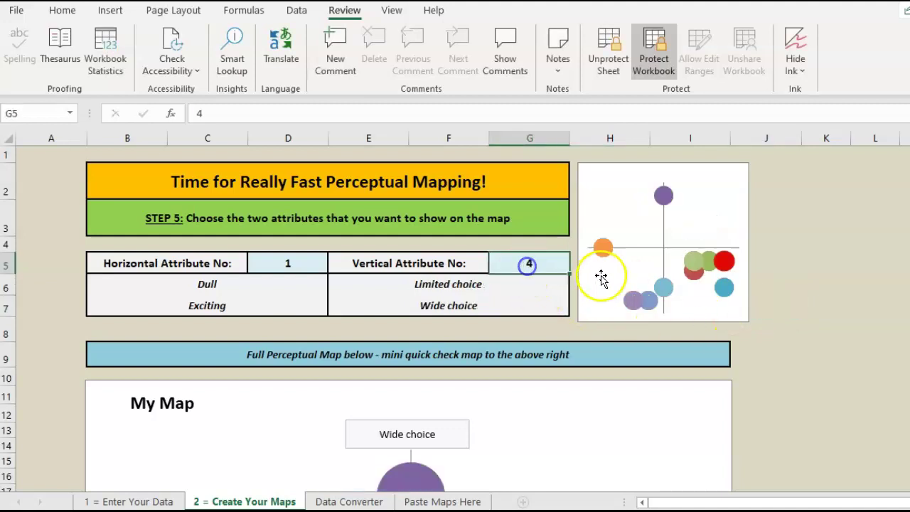
text(5)
click(818, 351)
click(520, 263)
text(6)
click(803, 312)
click(545, 264)
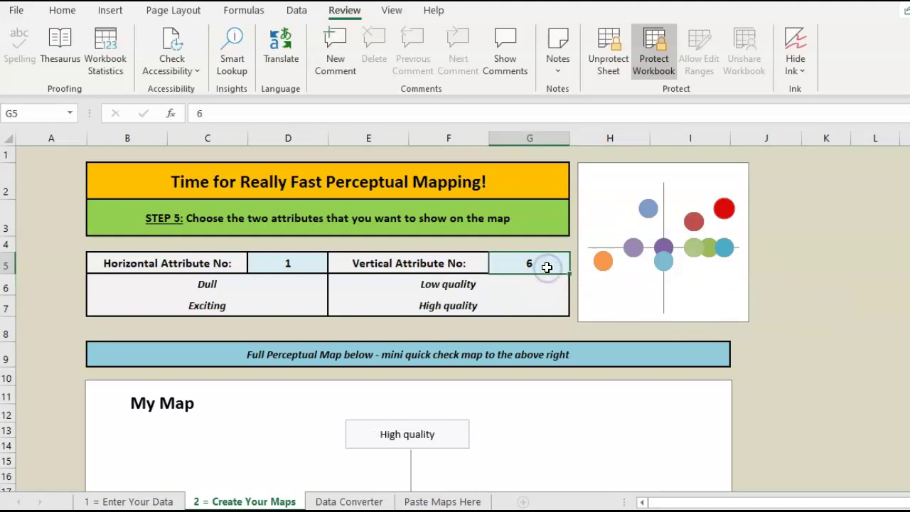
text(10)
key(Return)
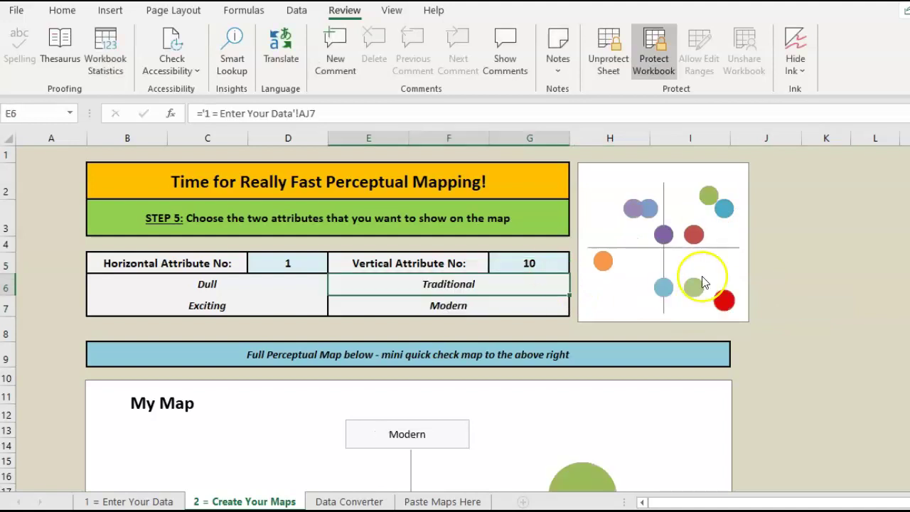
scroll(702, 282, down, 4)
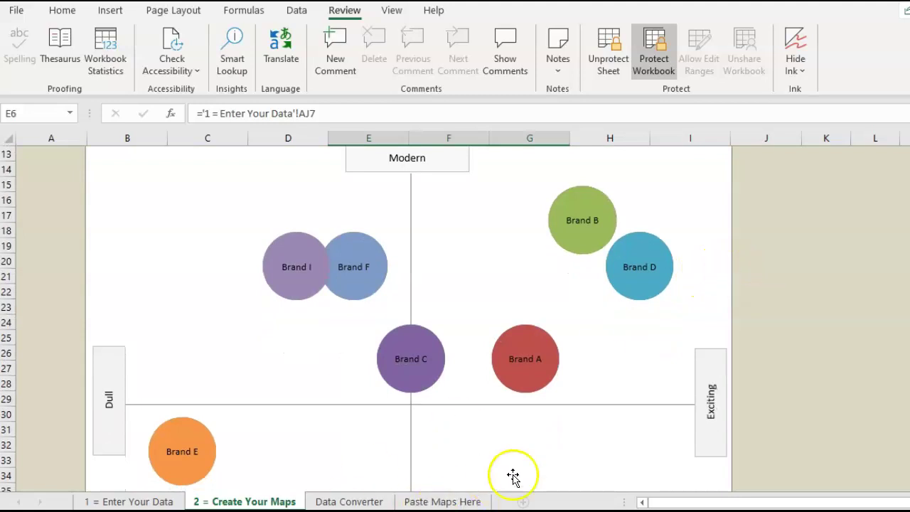
scroll(547, 457, up, 4)
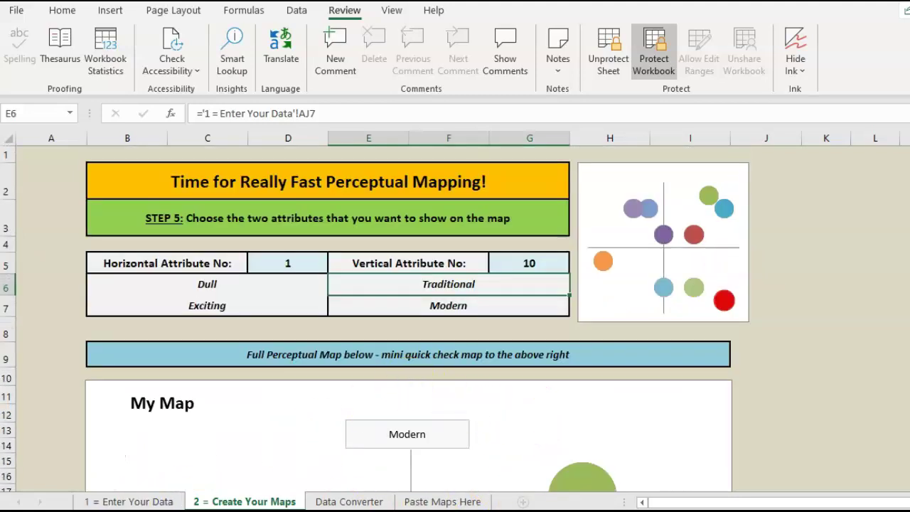
Return to the 1 = Enter Your Data sheet and review the My Map name and attribute axis labels.
click(126, 499)
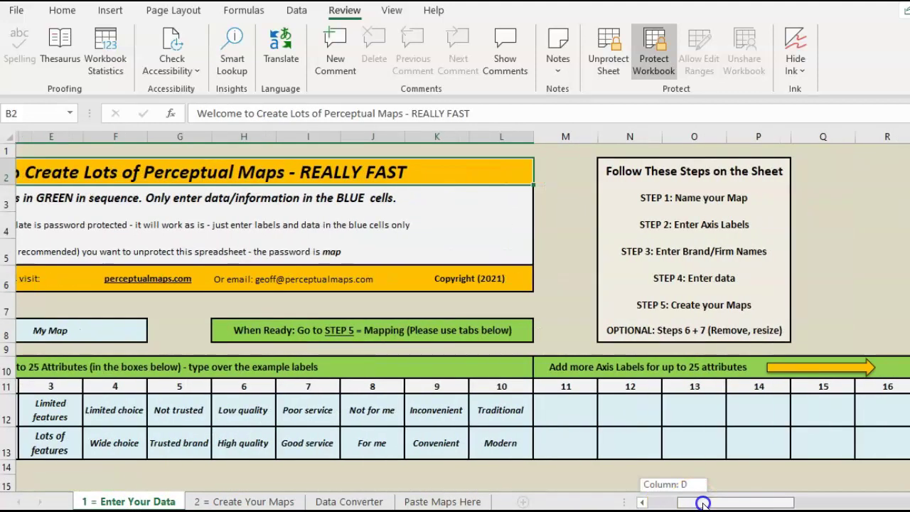
drag(664, 503, 702, 504)
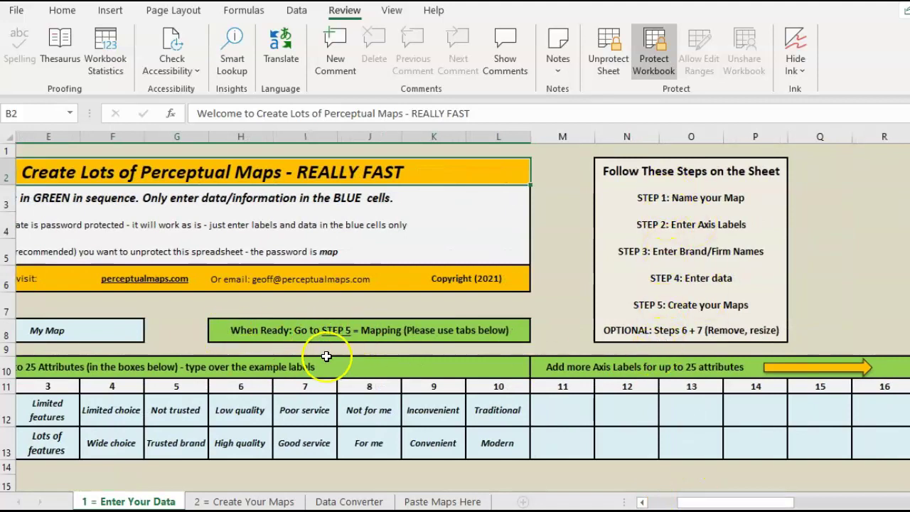
drag(701, 503, 667, 503)
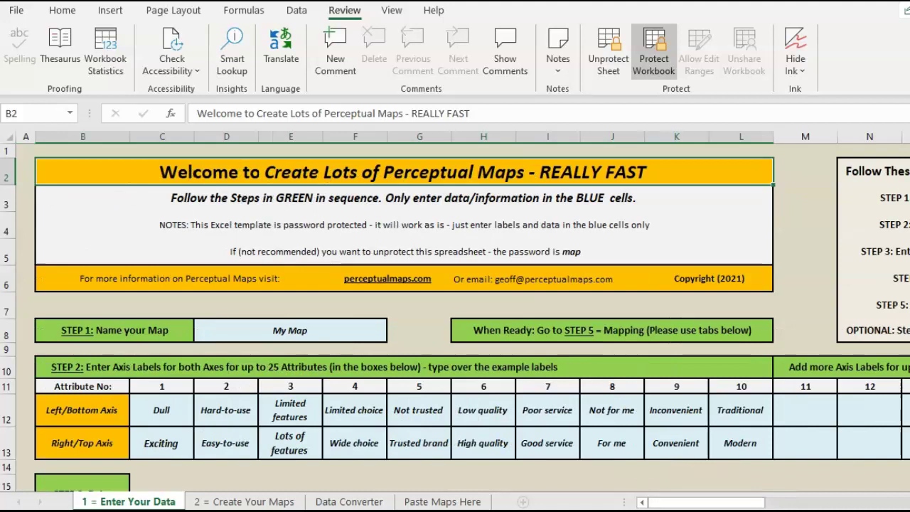
click(263, 331)
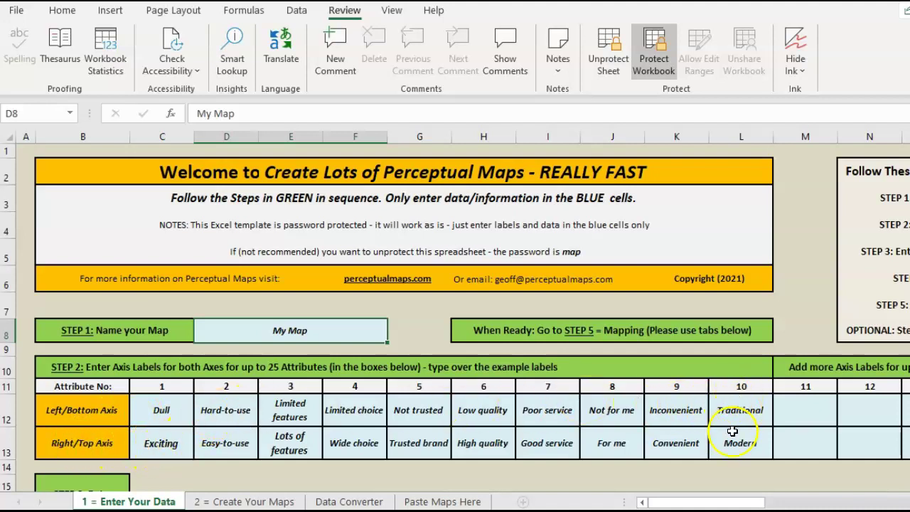
mouse_move(718, 502)
mouse_down()
mouse_move(822, 496)
mouse_move(718, 504)
mouse_up()
scroll(396, 427, down, 2)
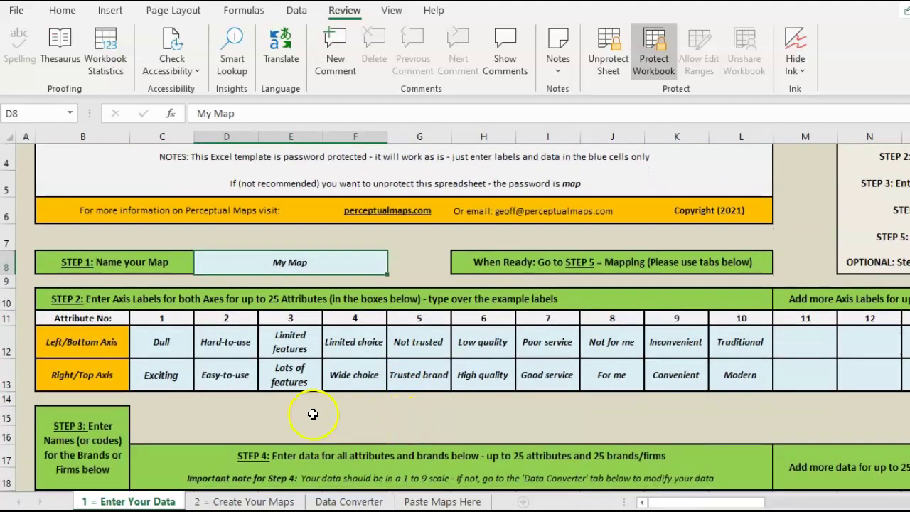
scroll(279, 409, down, 2)
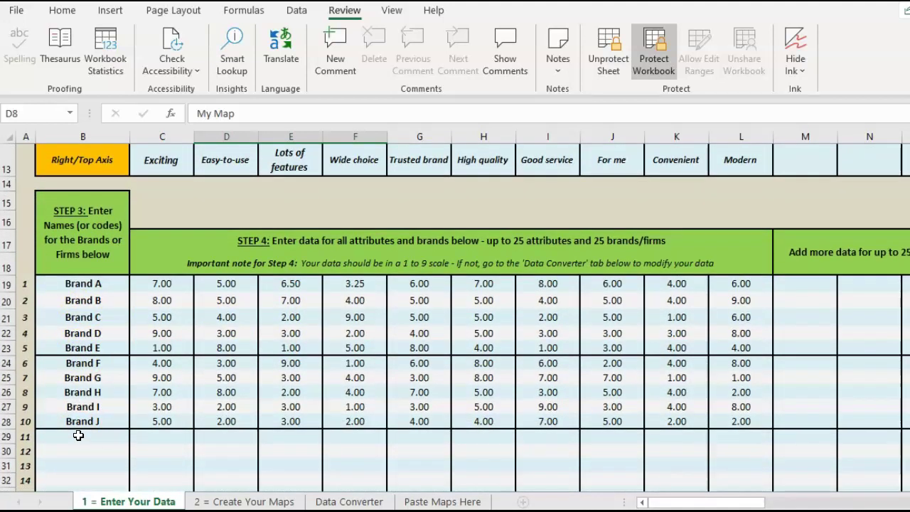
click(231, 396)
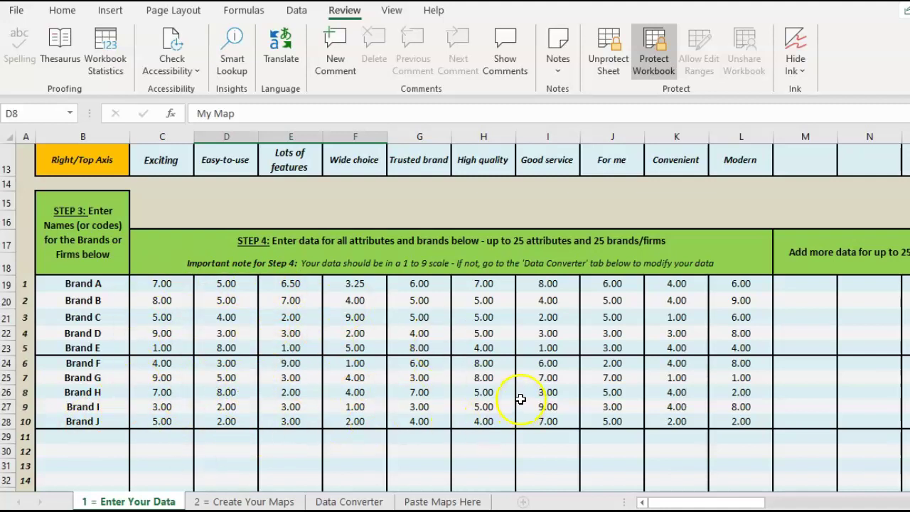
mouse_move(743, 502)
mouse_down()
mouse_move(767, 502)
mouse_move(745, 502)
mouse_up()
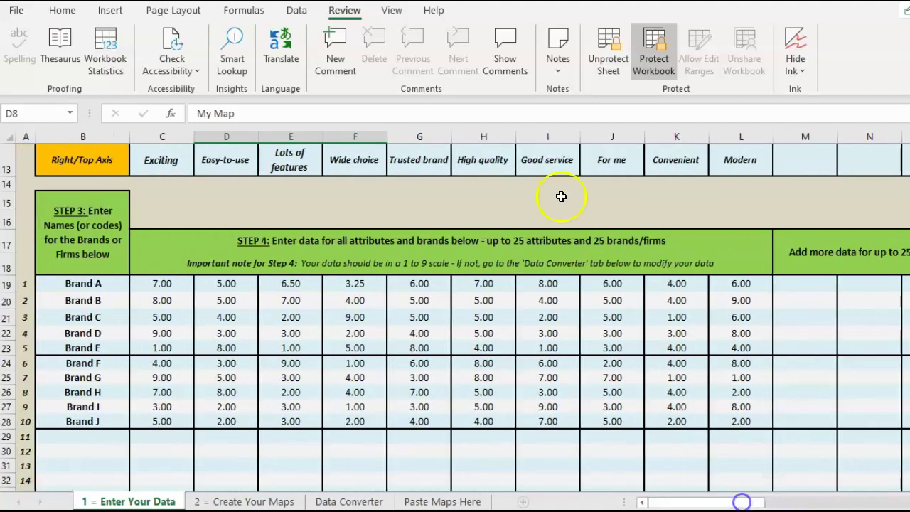
scroll(482, 298, up, 2)
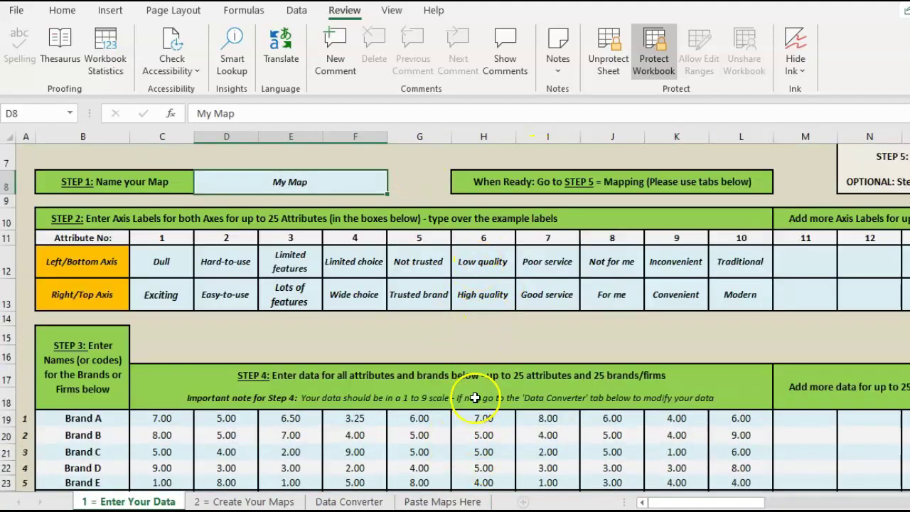
scroll(475, 390, down, 2)
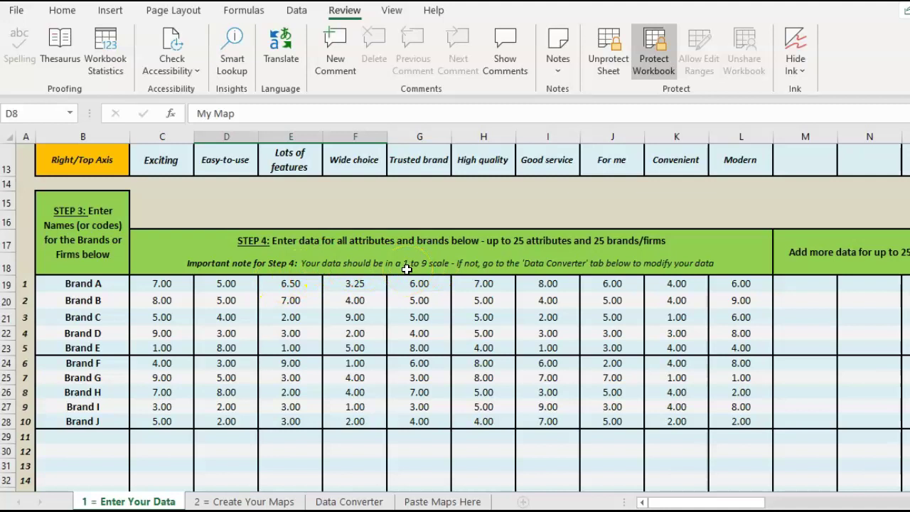
click(405, 317)
scroll(406, 318, up, 1)
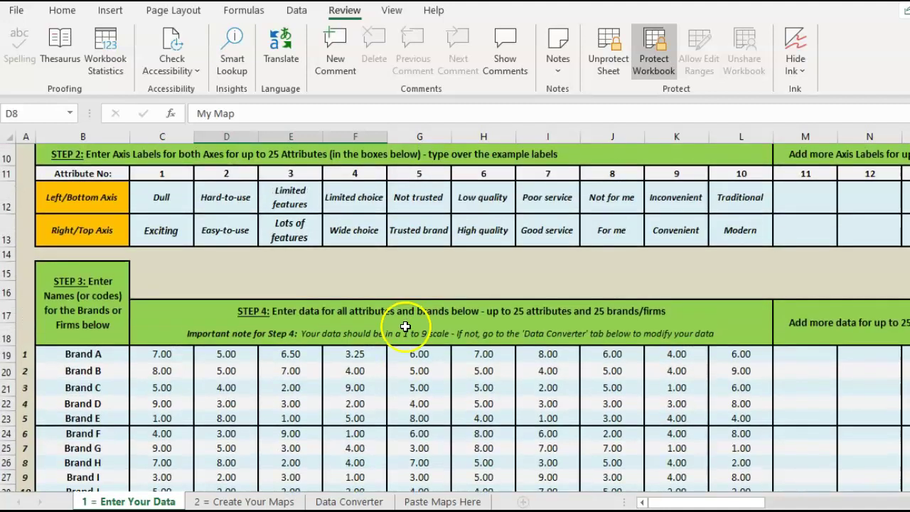
Open the Data Converter sheet and look over its scale settings.
scroll(374, 278, up, 2)
click(369, 501)
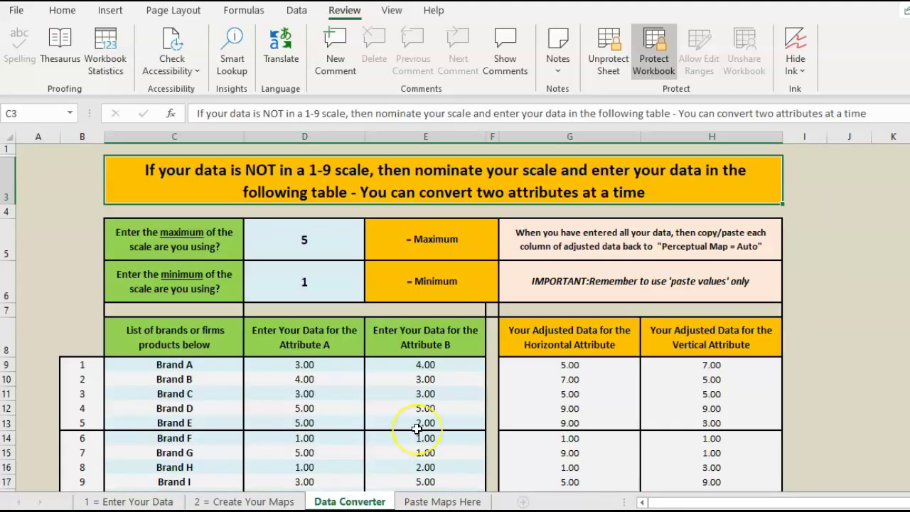
scroll(381, 434, down, 1)
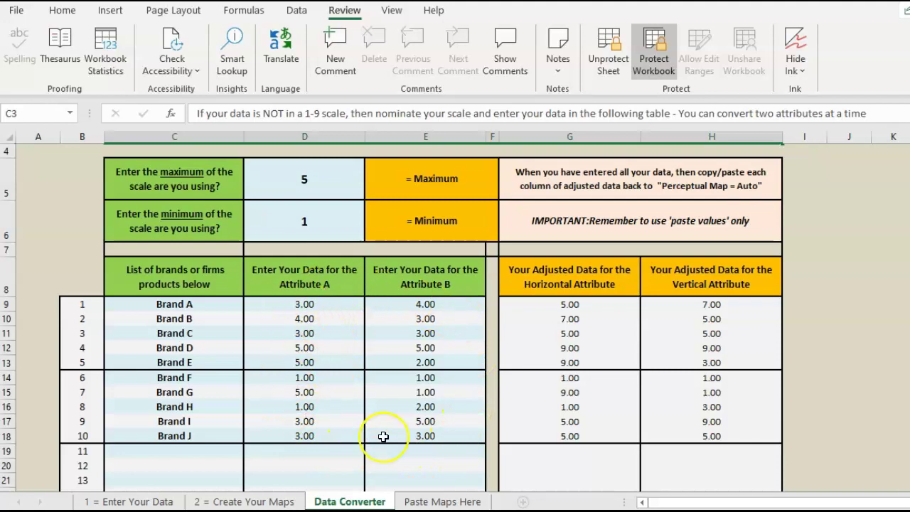
scroll(325, 376, up, 1)
Set the scale maximum in D5 to 7, then to 5, so columns G and H recalculate.
click(307, 244)
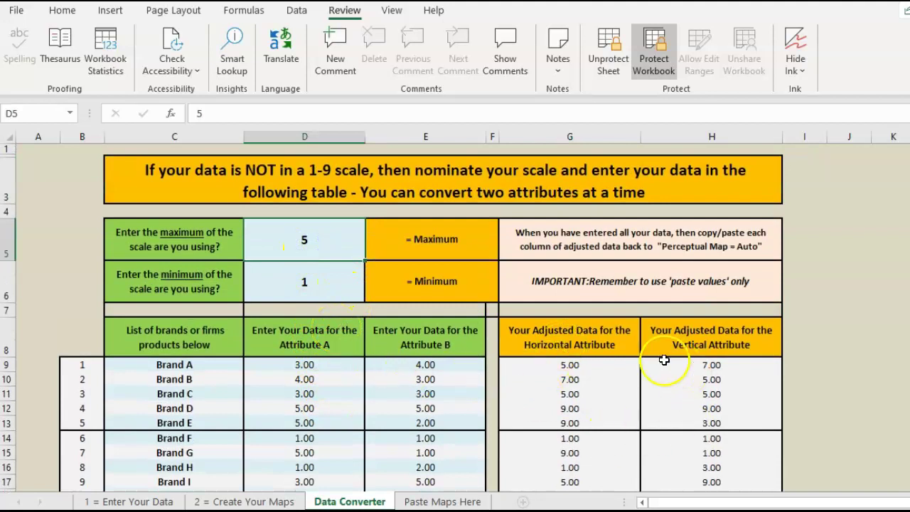
scroll(608, 402, down, 1)
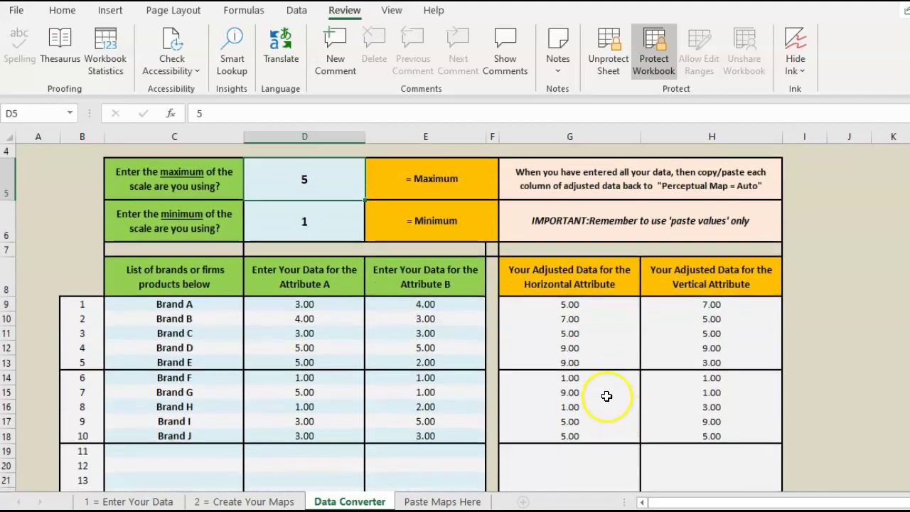
scroll(603, 391, up, 1)
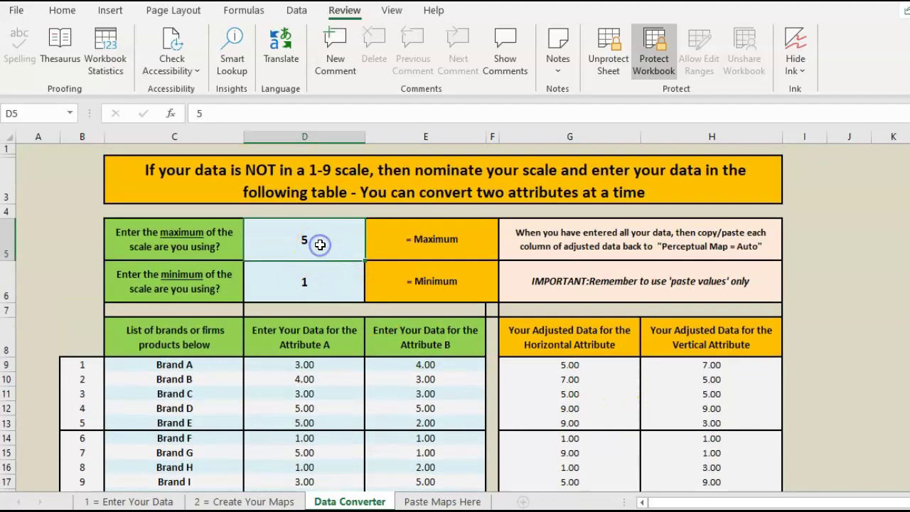
text(7)
key(Return)
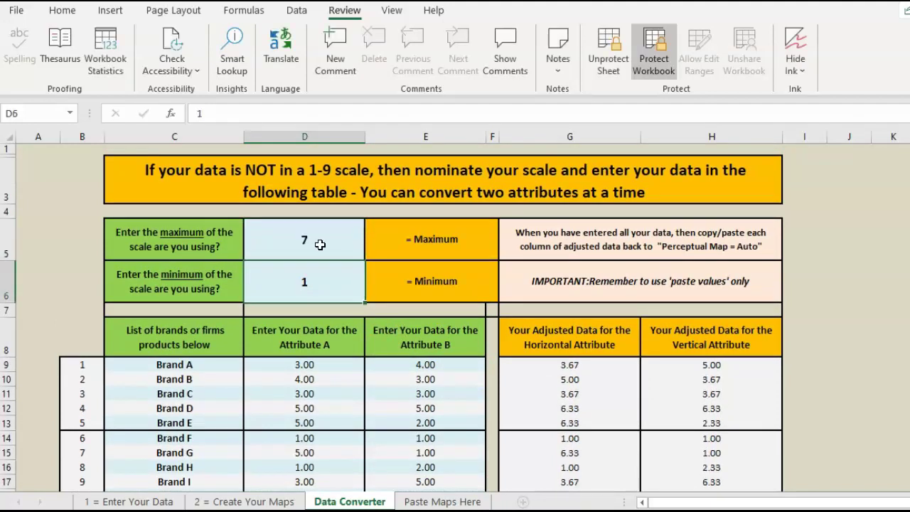
scroll(370, 363, down, 1)
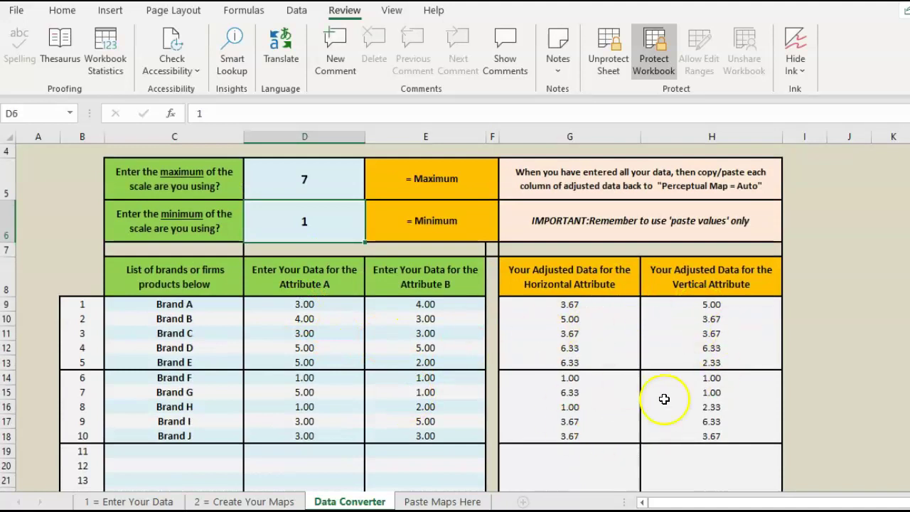
click(315, 182)
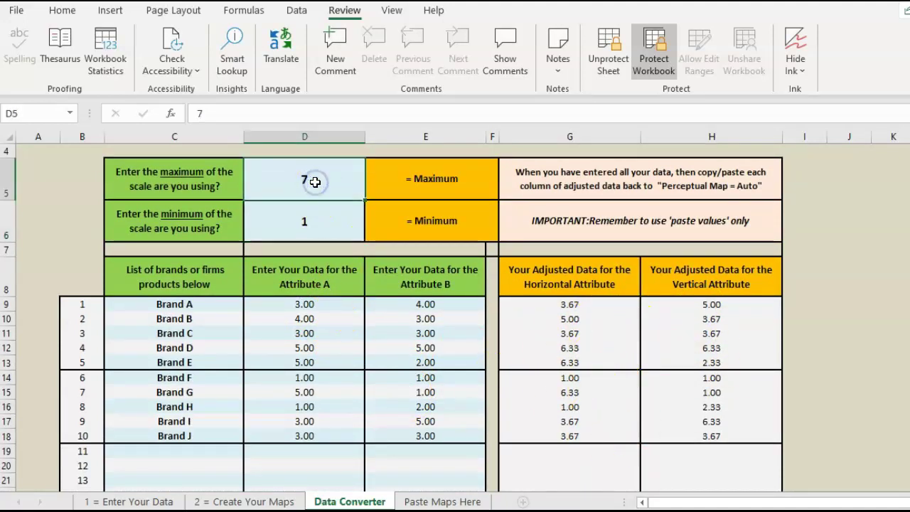
text(5)
key(Return)
click(425, 171)
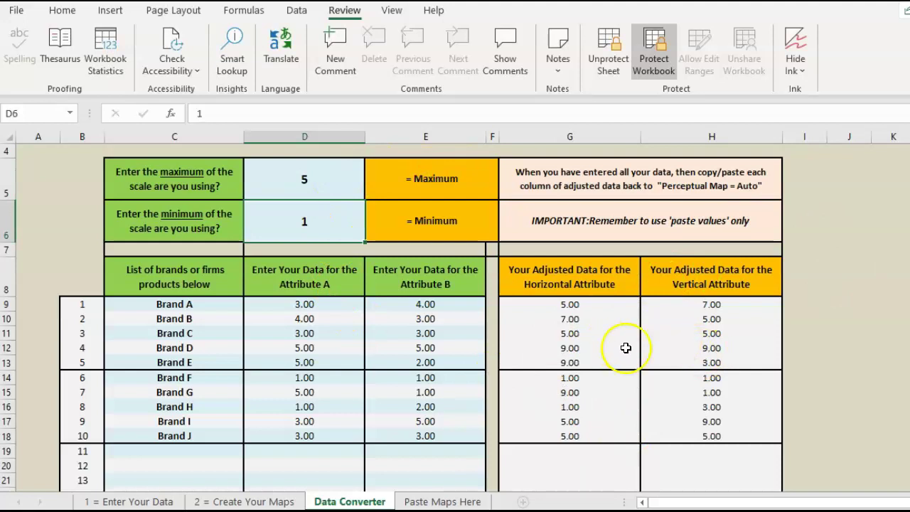
Review the Show Brand/Circle Size table on the data sheet, checking Brand B's show-brand choice in D49.
click(162, 503)
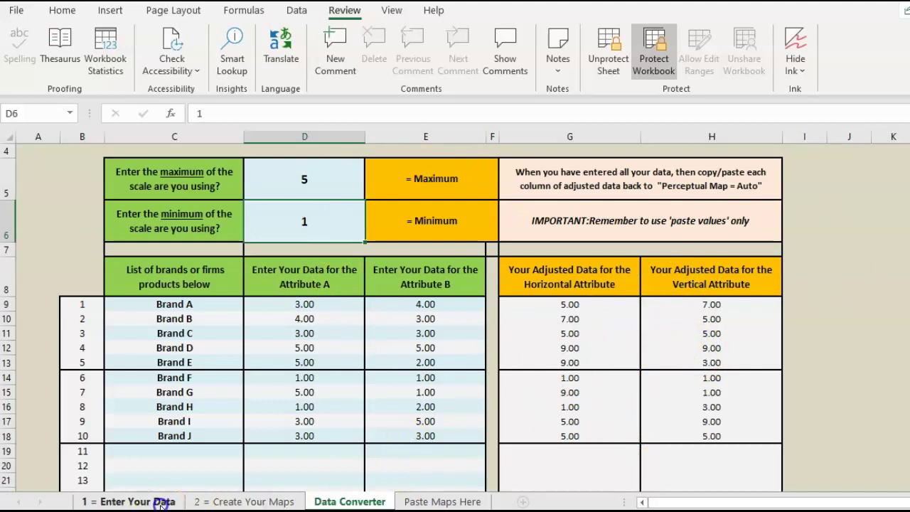
scroll(295, 463, down, 7)
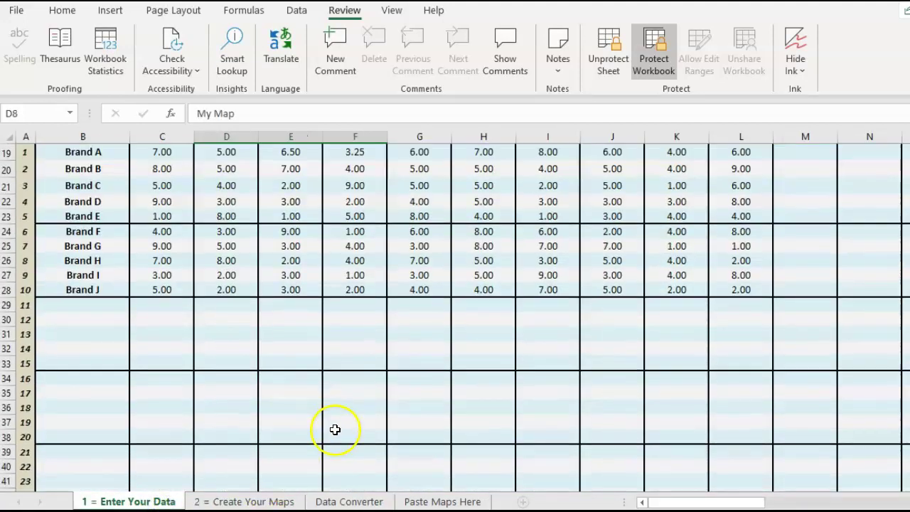
scroll(335, 430, down, 3)
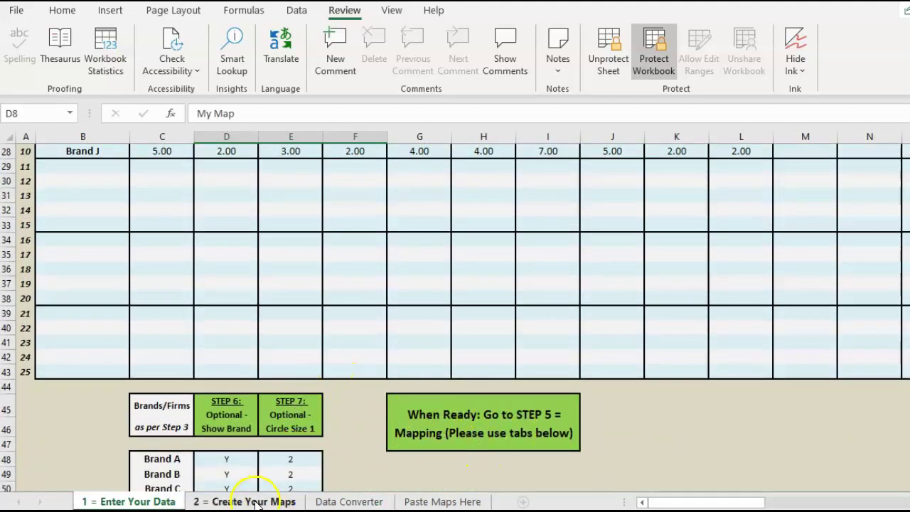
scroll(316, 429, down, 2)
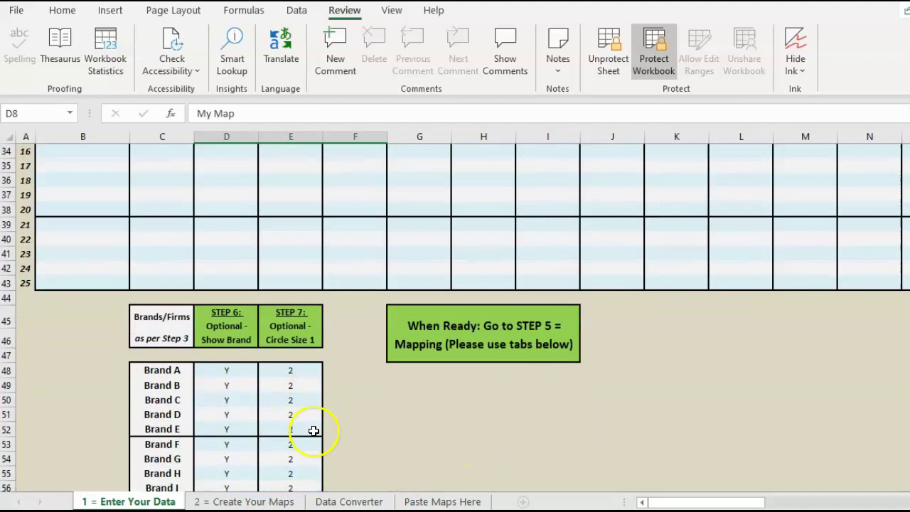
scroll(187, 401, down, 1)
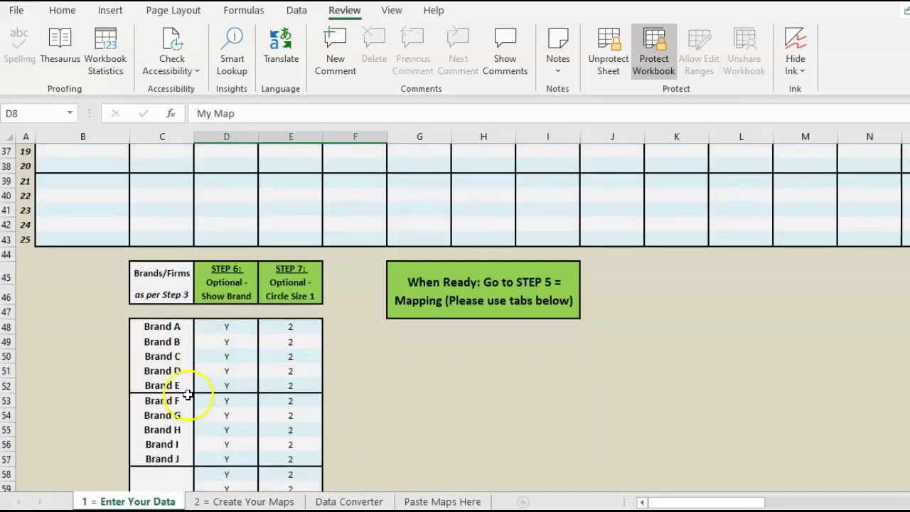
click(238, 345)
click(266, 342)
click(266, 342)
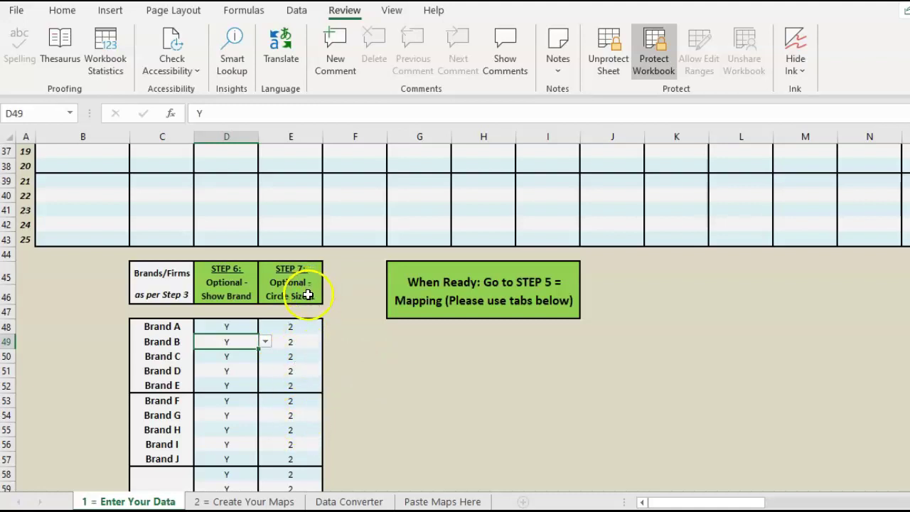
click(293, 331)
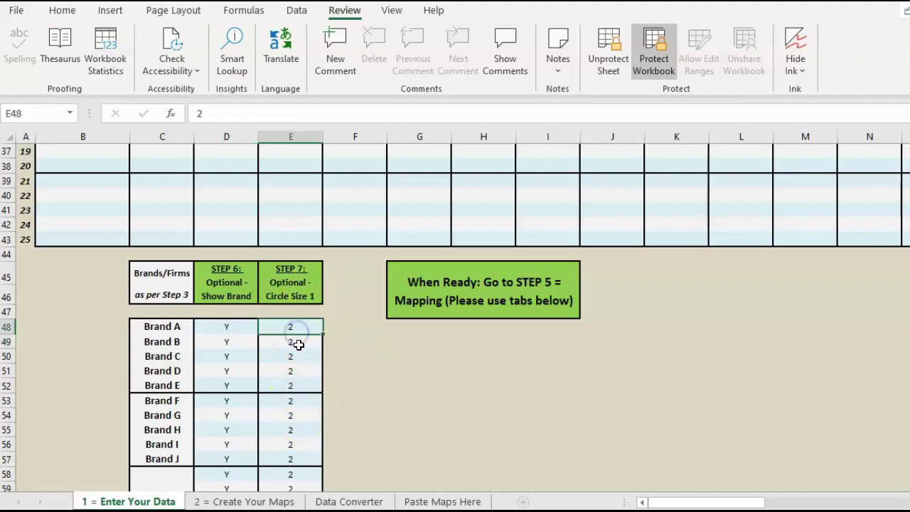
View the full My Map plotting Brands A–J on the Create Your Maps sheet.
click(236, 501)
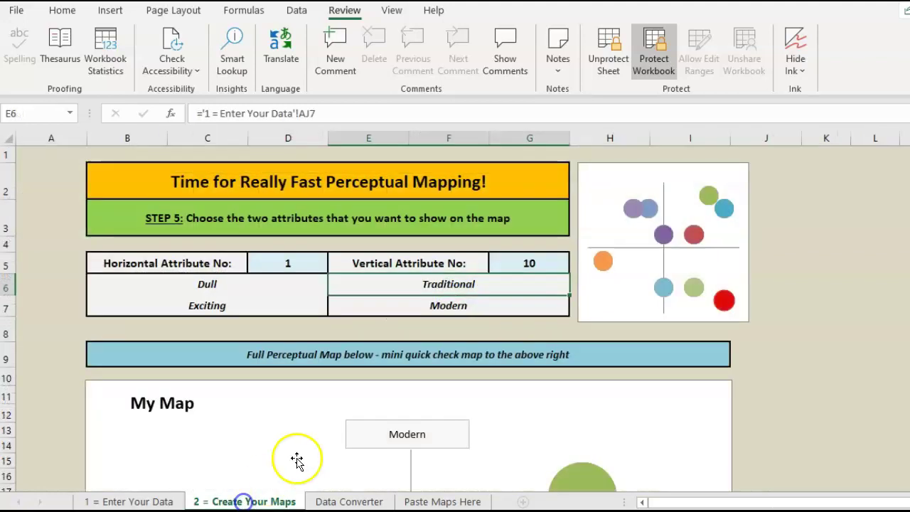
scroll(441, 455, down, 2)
scroll(512, 396, down, 1)
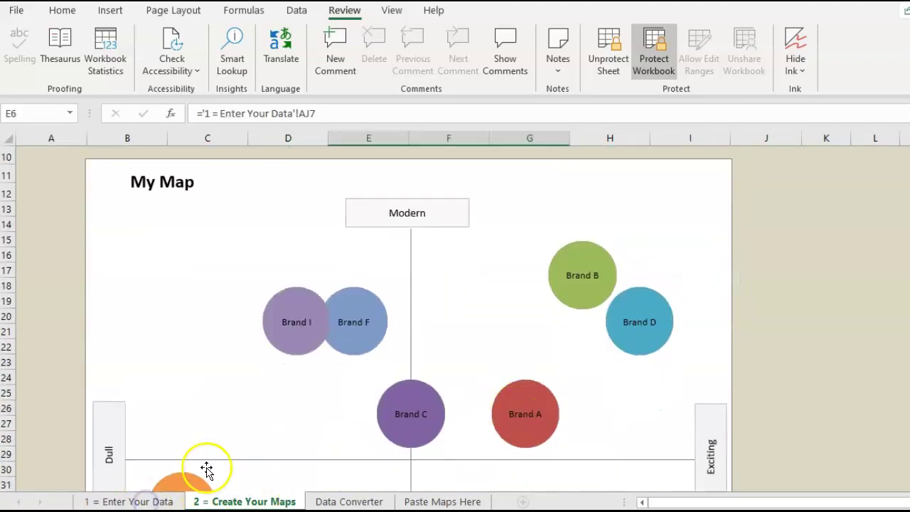
Set Brand A's circle size in E48 to 5 and view the bigger circle on the map.
click(162, 500)
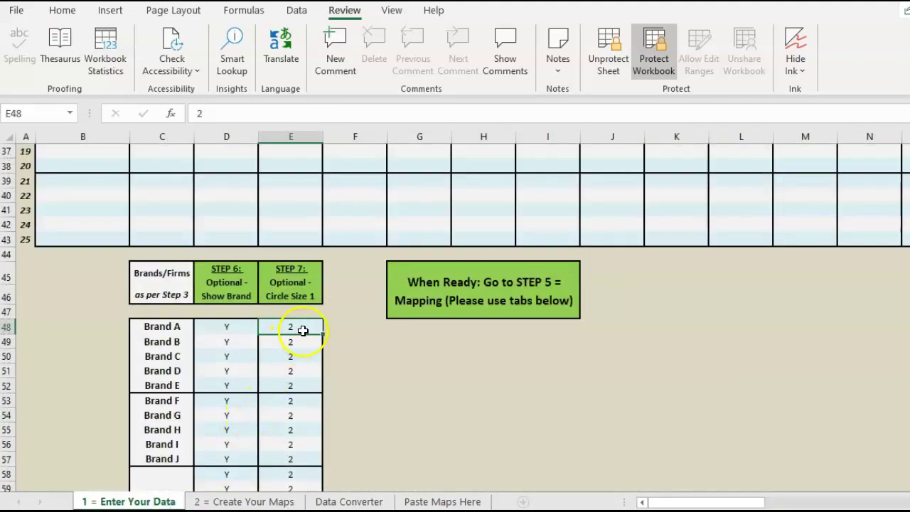
text(5)
key(Return)
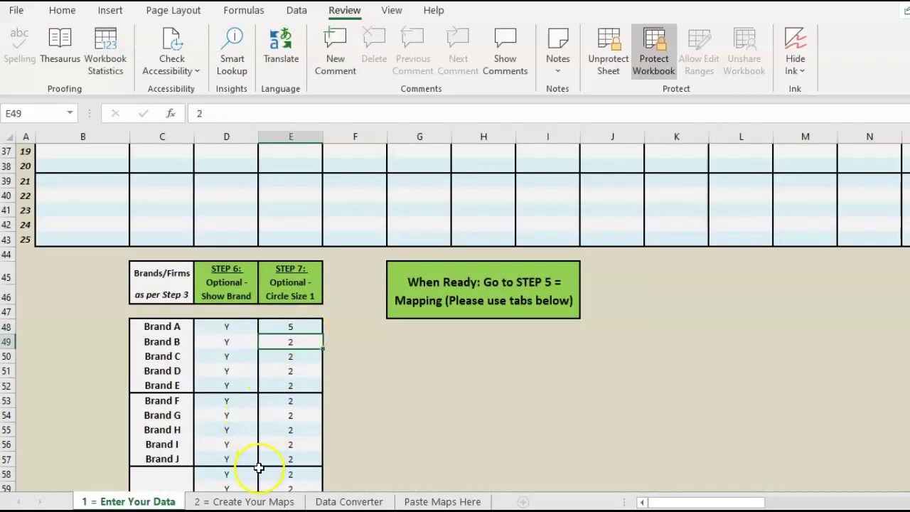
click(249, 501)
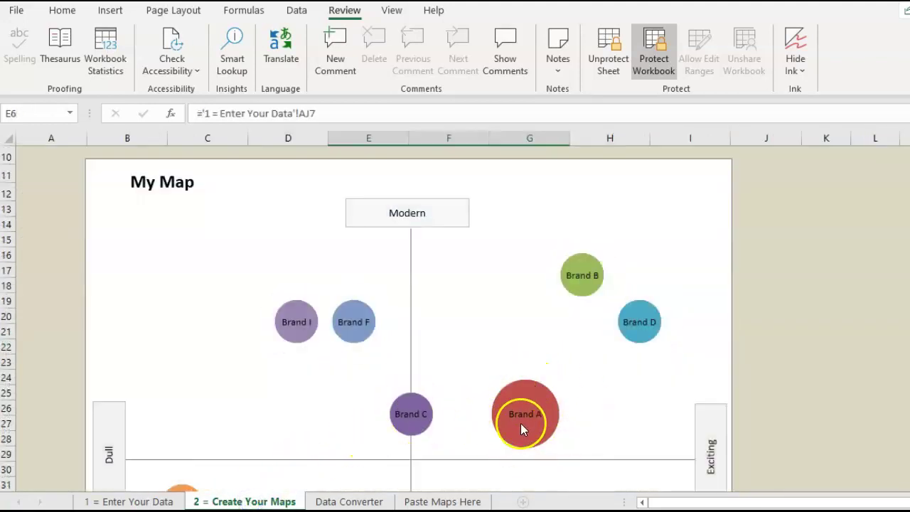
scroll(520, 423, down, 1)
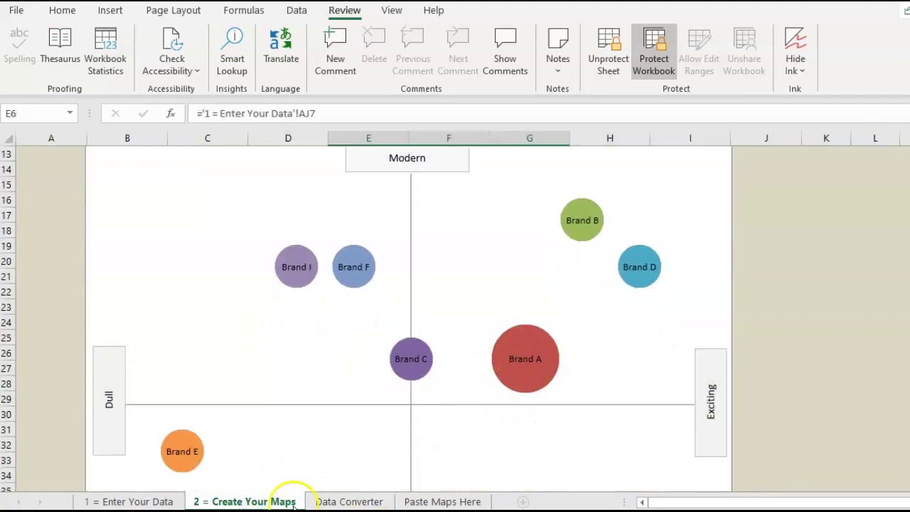
Shrink Brand E's circle size in E52 to 1.
click(160, 501)
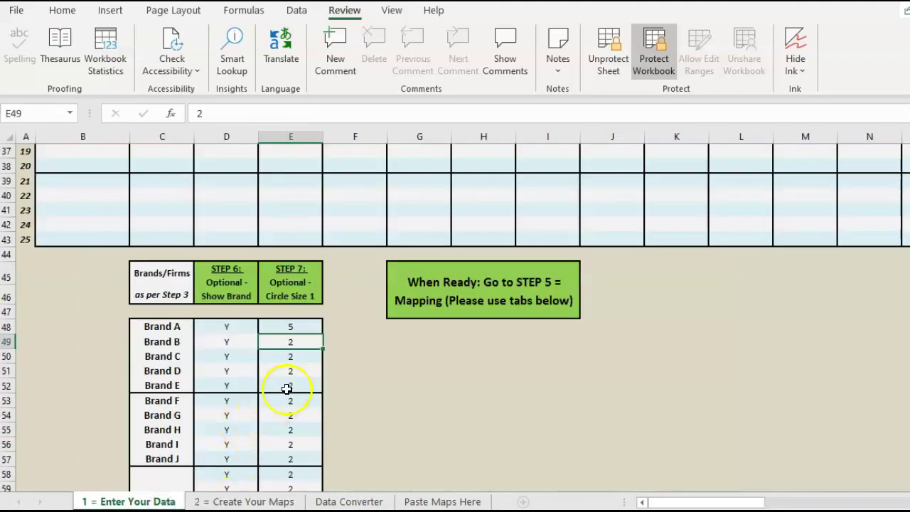
click(265, 388)
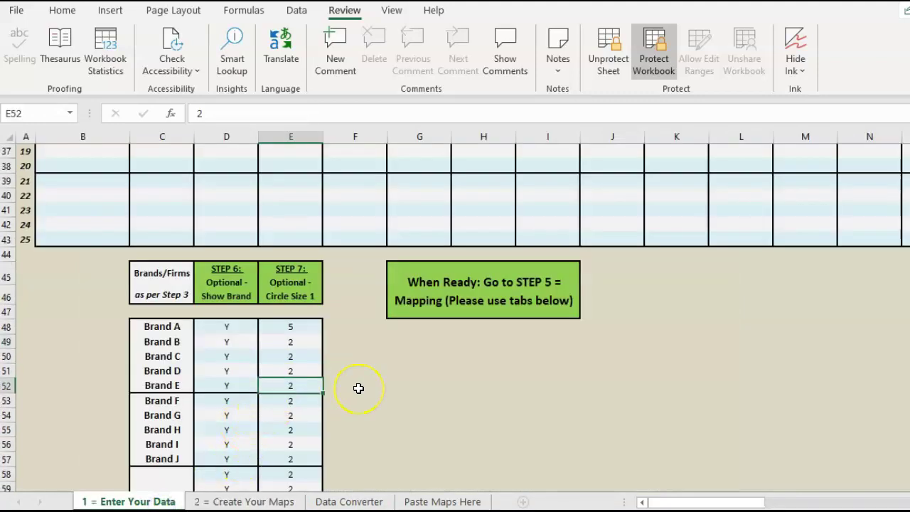
text(1)
key(Return)
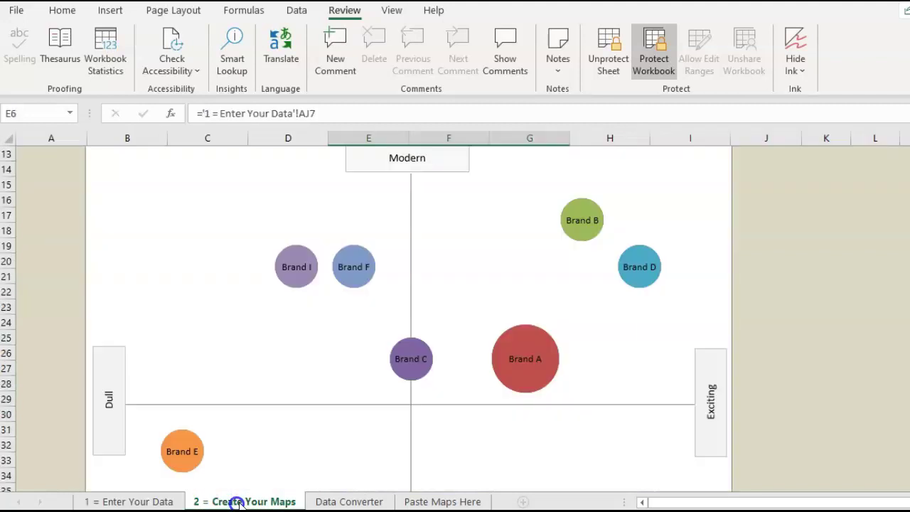
Reset Brand A's and Brand E's circle sizes to 2 and check the map.
click(165, 501)
click(296, 329)
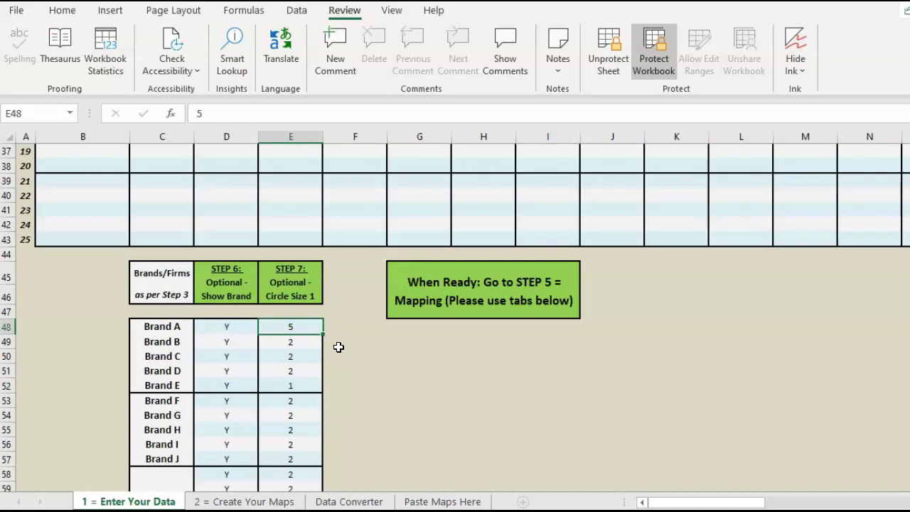
text(2)
key(Return)
key(Down)
key(Down)
key(Down)
text(2)
key(Return)
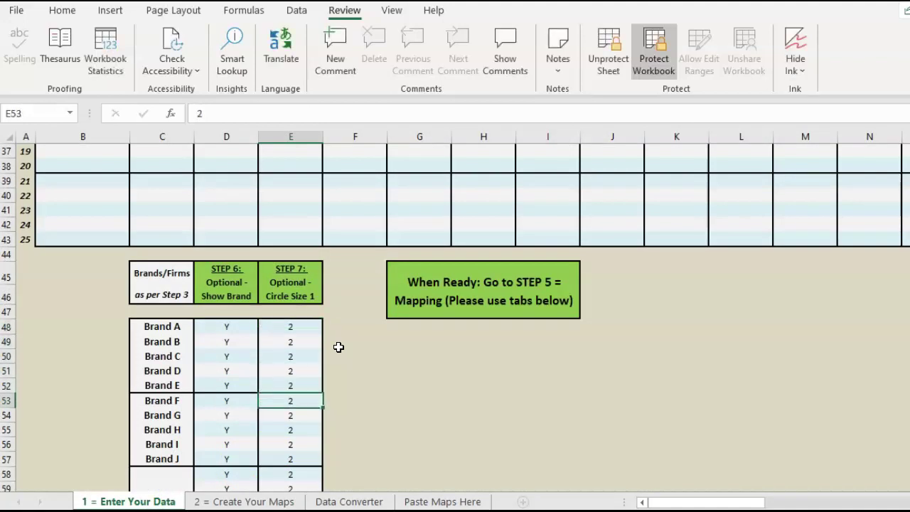
click(217, 501)
click(153, 502)
Set the horizontal attribute to 2 and try vertical attributes 3 and 4.
scroll(326, 453, up, 9)
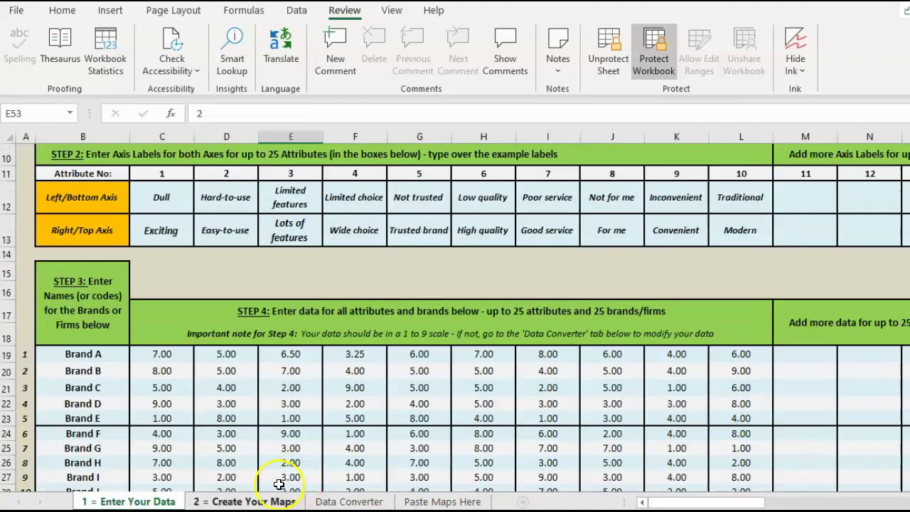
click(261, 501)
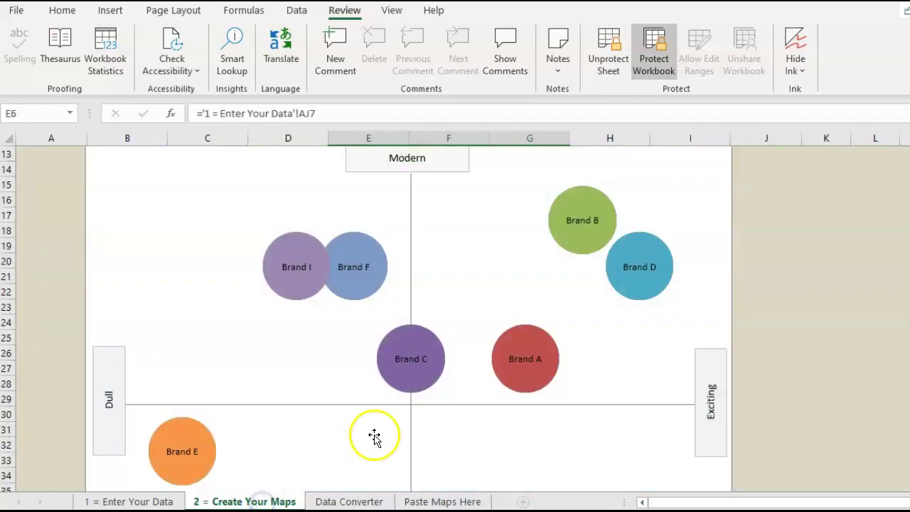
scroll(386, 432, up, 4)
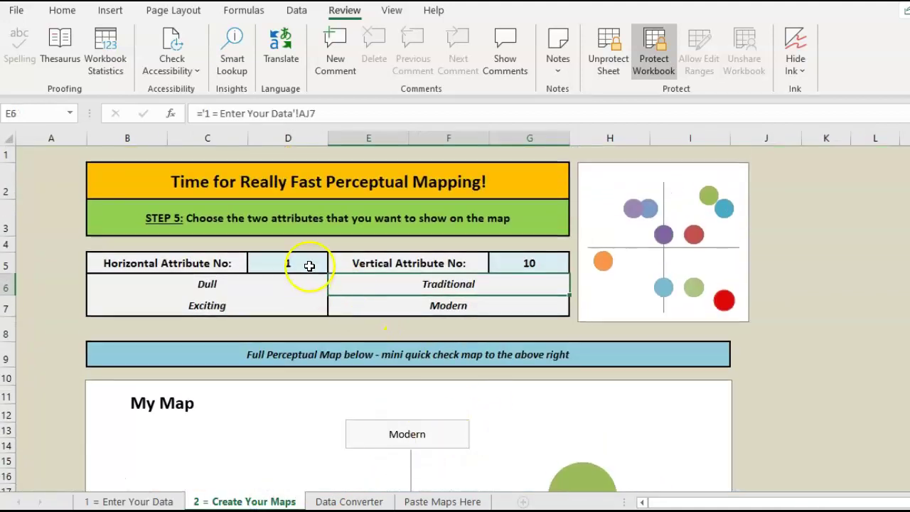
click(310, 266)
text(2)
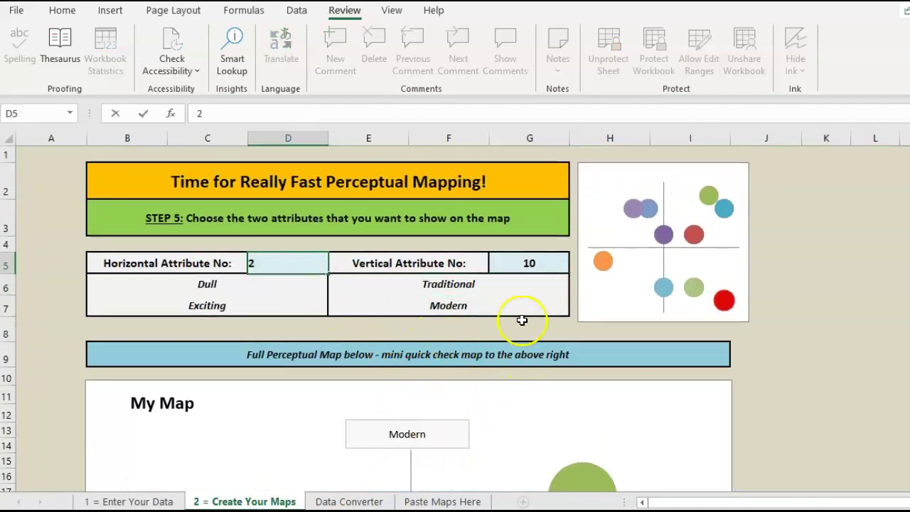
key(Tab)
click(534, 264)
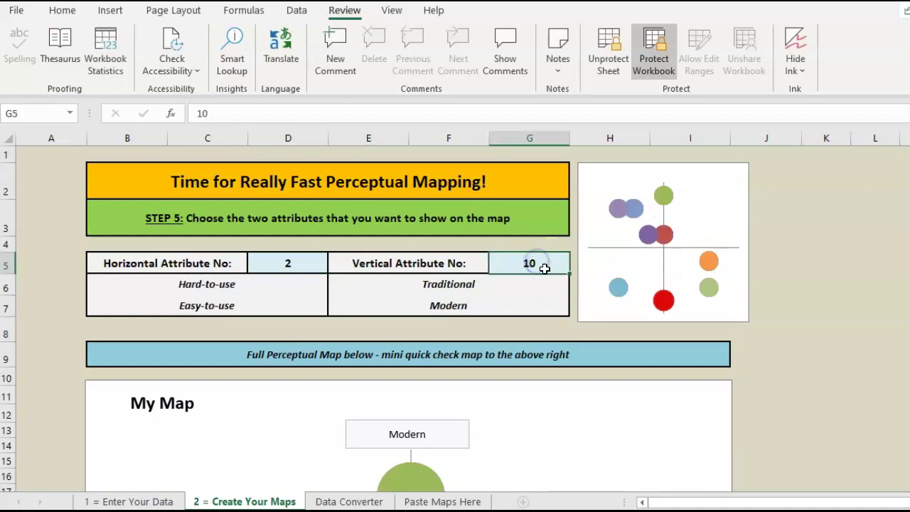
text(3)
click(473, 321)
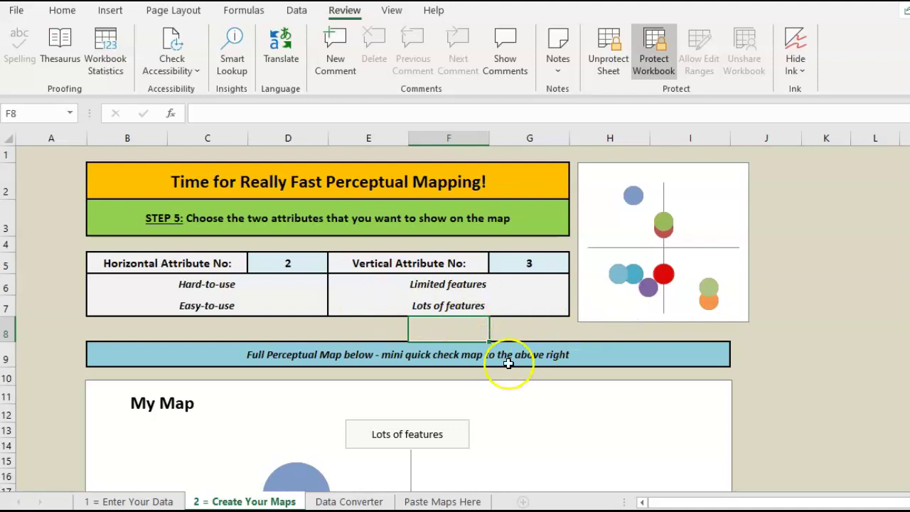
click(509, 274)
text(4)
click(771, 382)
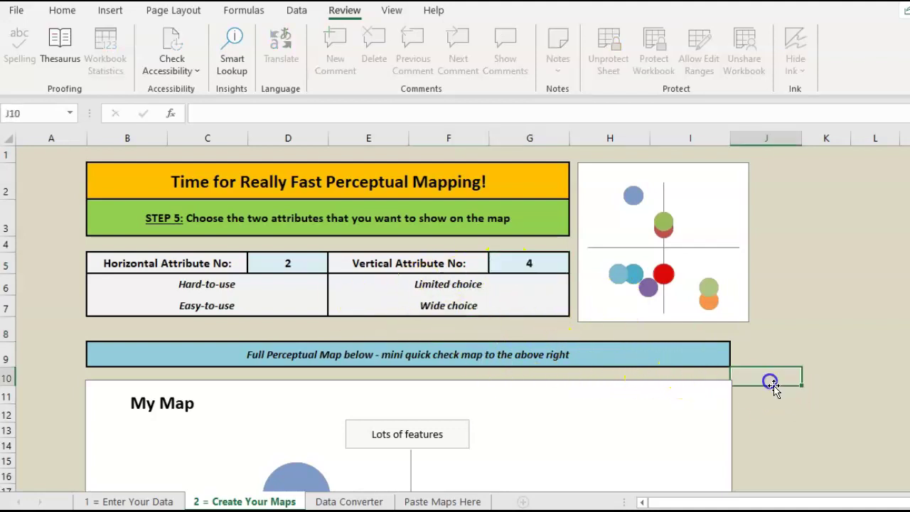
Change the horizontal attribute to 4 (Limited–Wide choice) and the vertical to 6 (Low/High quality).
click(537, 267)
click(301, 263)
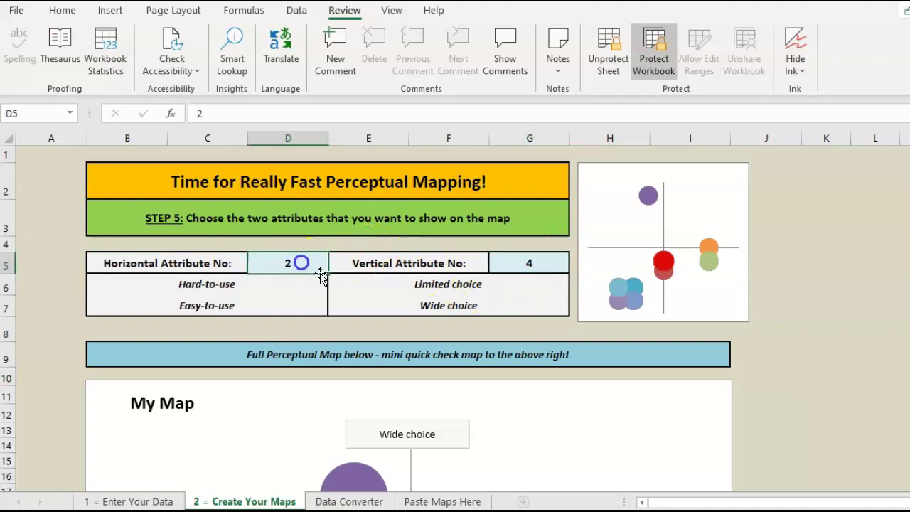
text(4)
click(289, 328)
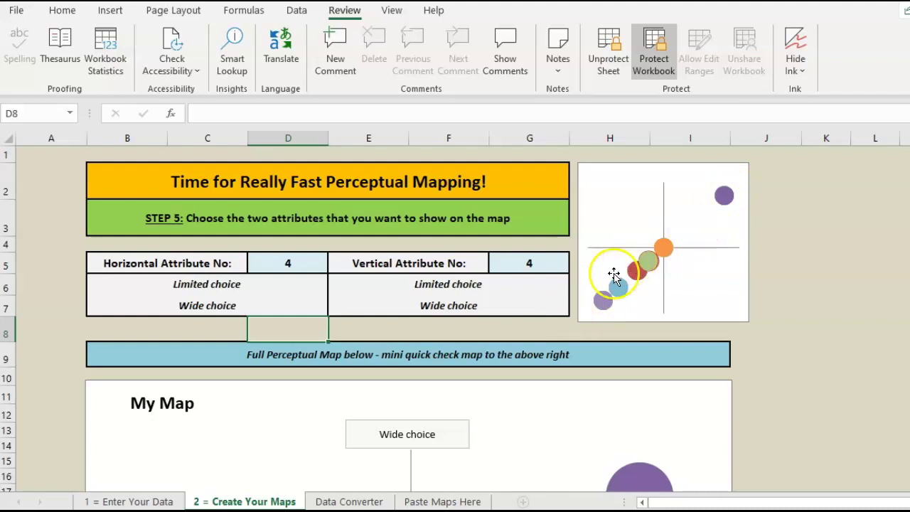
click(533, 262)
text(6)
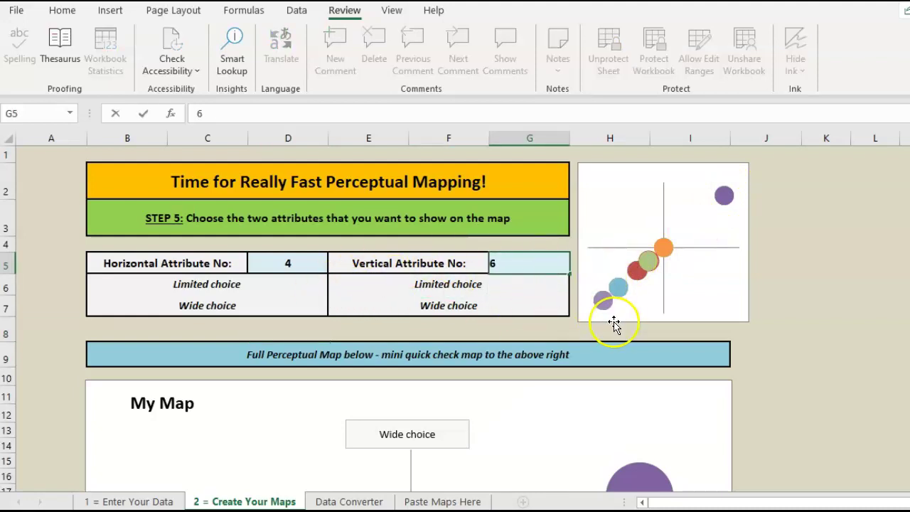
click(617, 327)
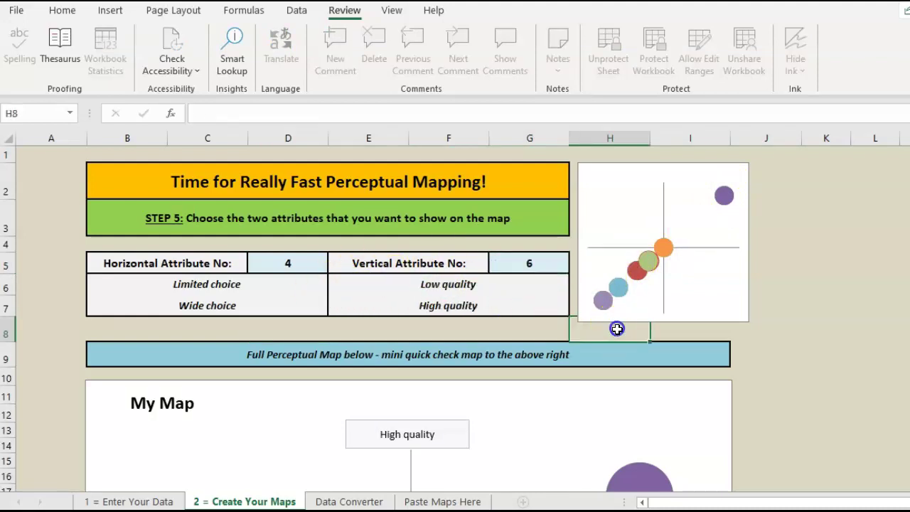
Step the vertical attribute through 7 (Poor/Good service) to 8 (Not for me/For me) and view the full map.
click(528, 260)
text(7)
click(567, 332)
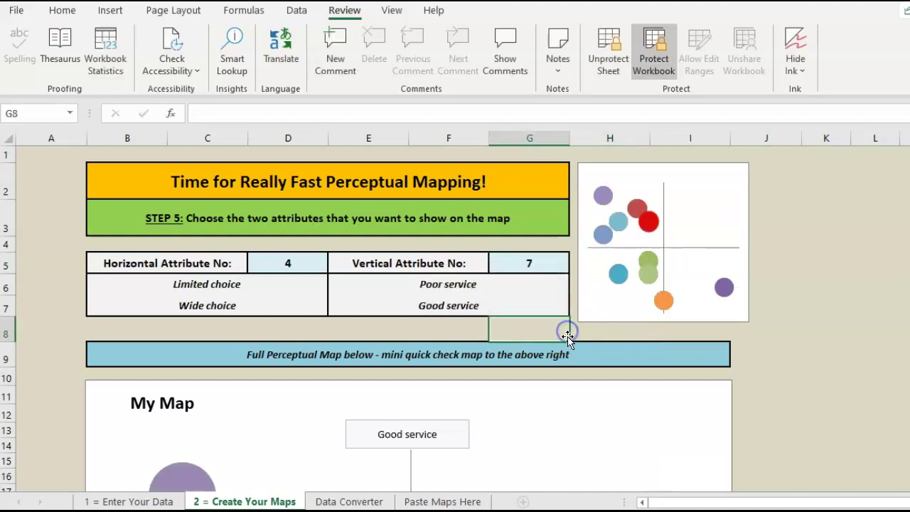
click(543, 264)
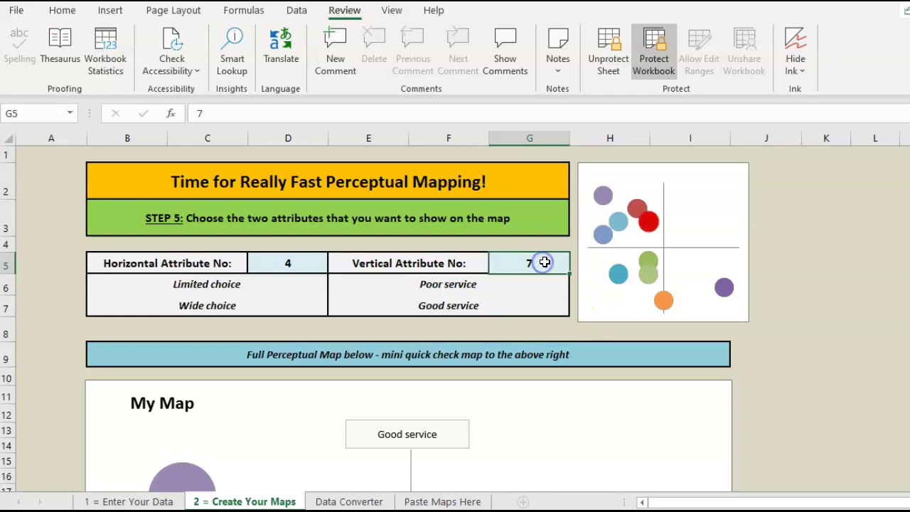
text(8)
click(811, 321)
scroll(759, 336, down, 6)
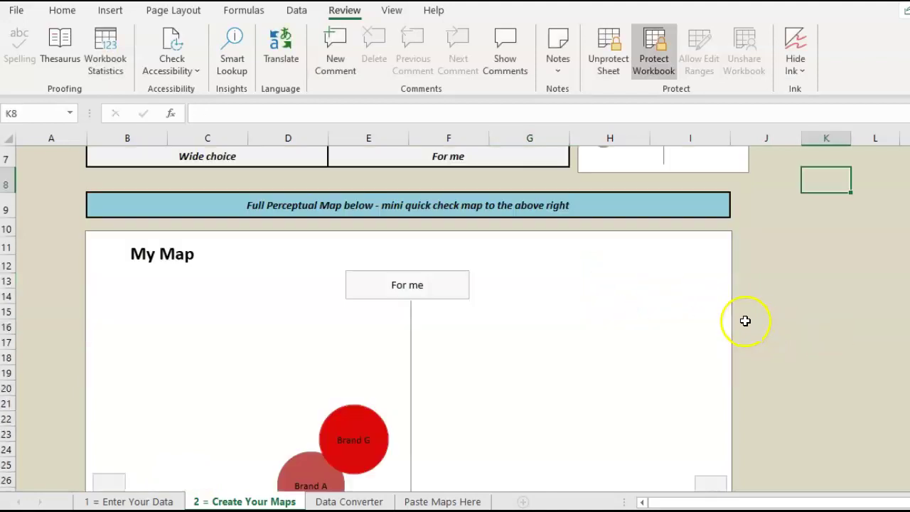
scroll(731, 313, down, 1)
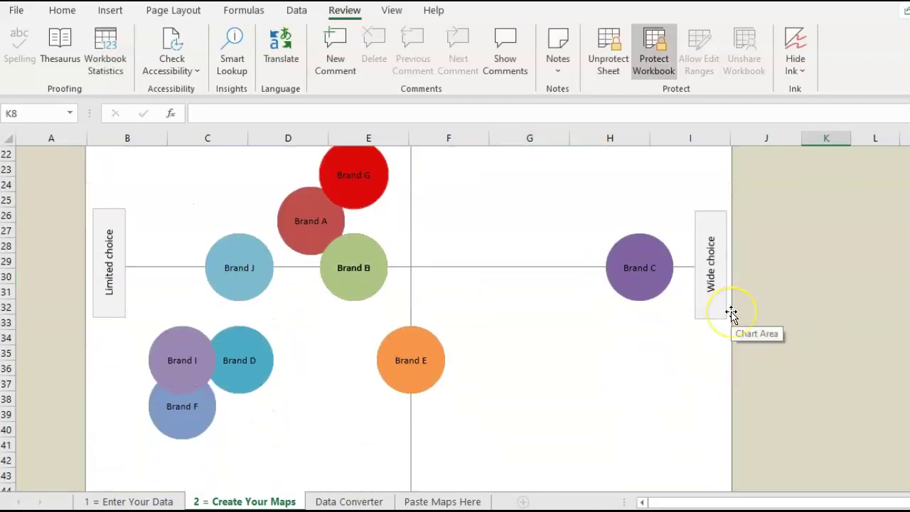
scroll(731, 313, up, 3)
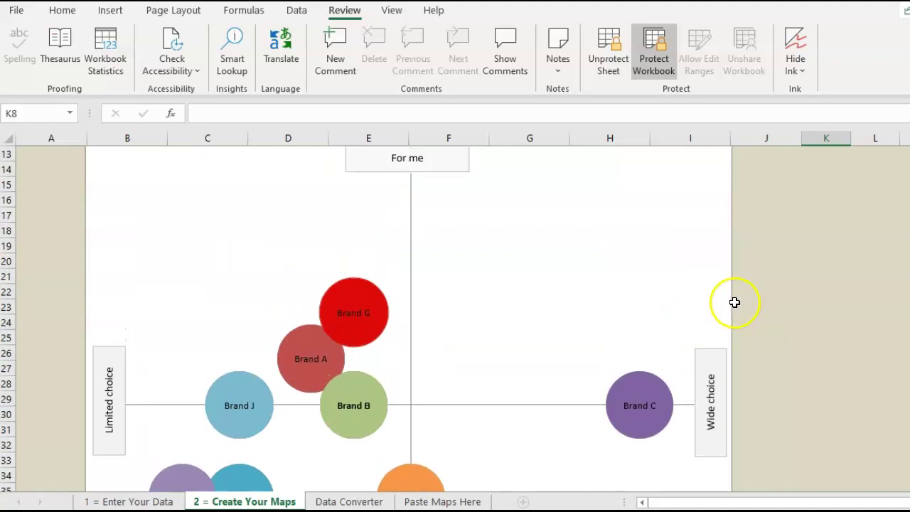
Copy the perceptual map chart and paste it as a static picture at B6 on Paste Maps Here.
click(732, 313)
click(62, 10)
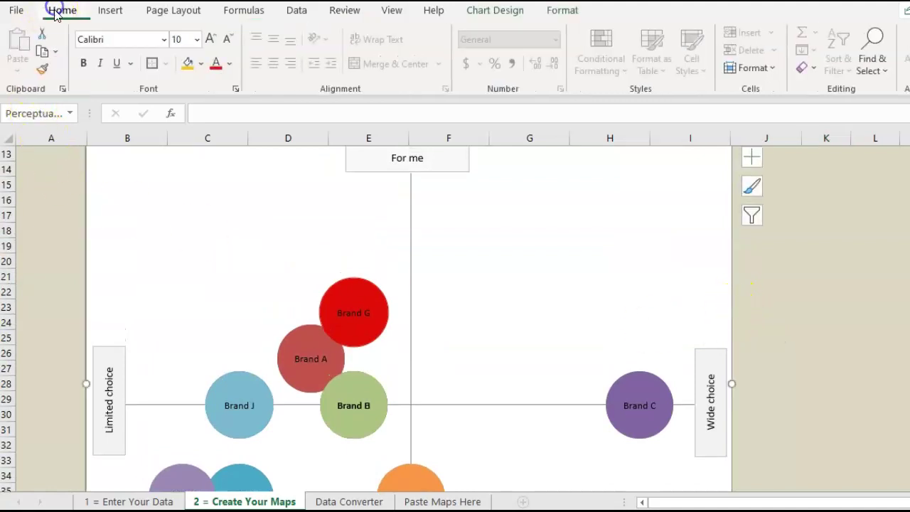
click(43, 52)
click(420, 500)
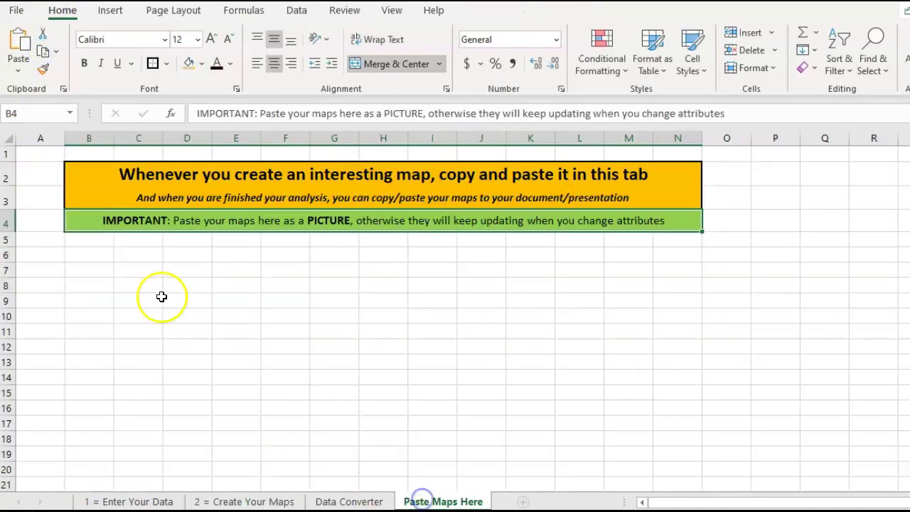
click(102, 258)
click(17, 69)
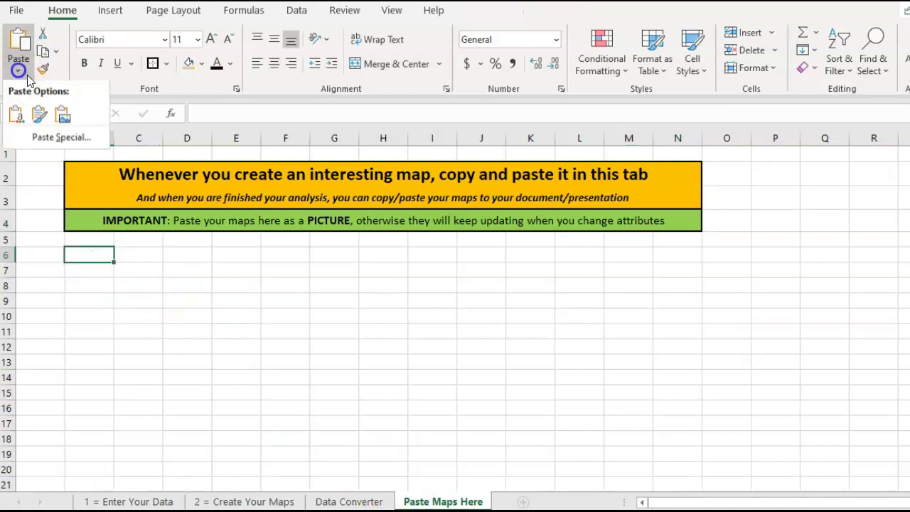
click(64, 113)
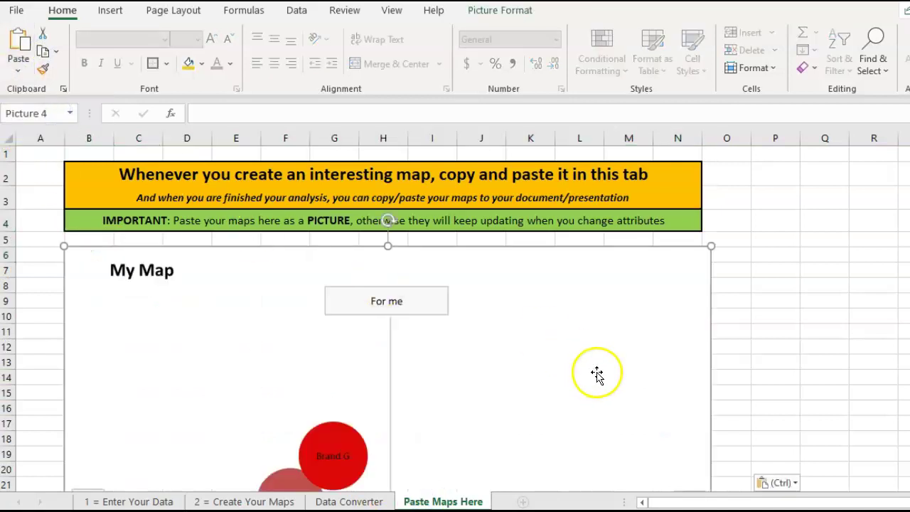
Paste the map again as a live chart and position it at K6 beside the picture.
scroll(597, 371, down, 5)
scroll(707, 451, down, 2)
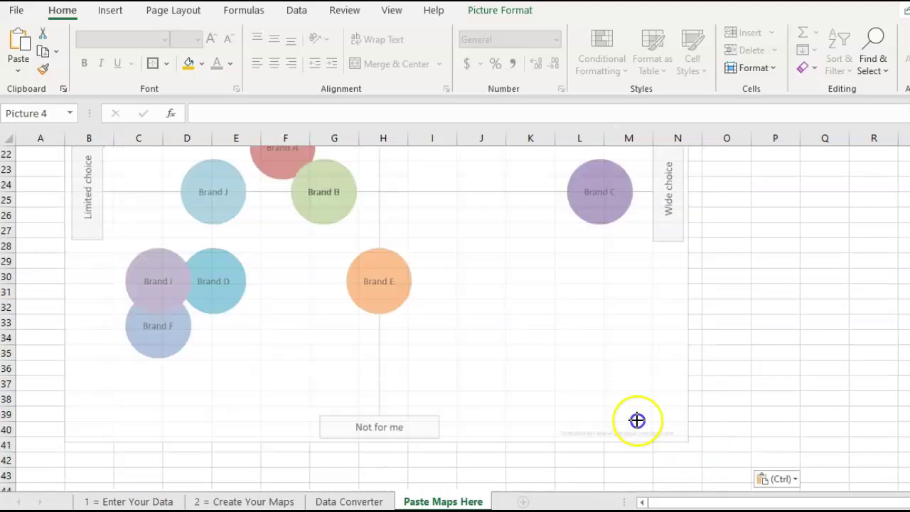
scroll(341, 303, up, 7)
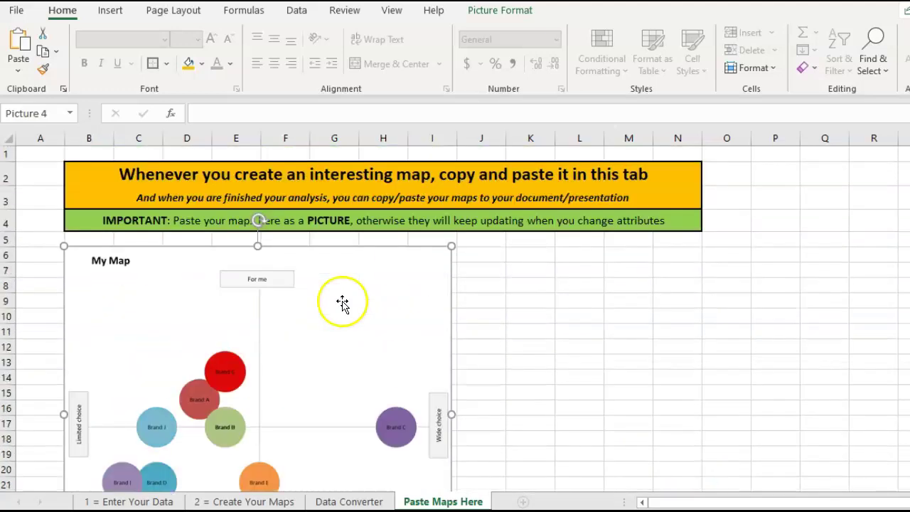
click(540, 256)
click(18, 44)
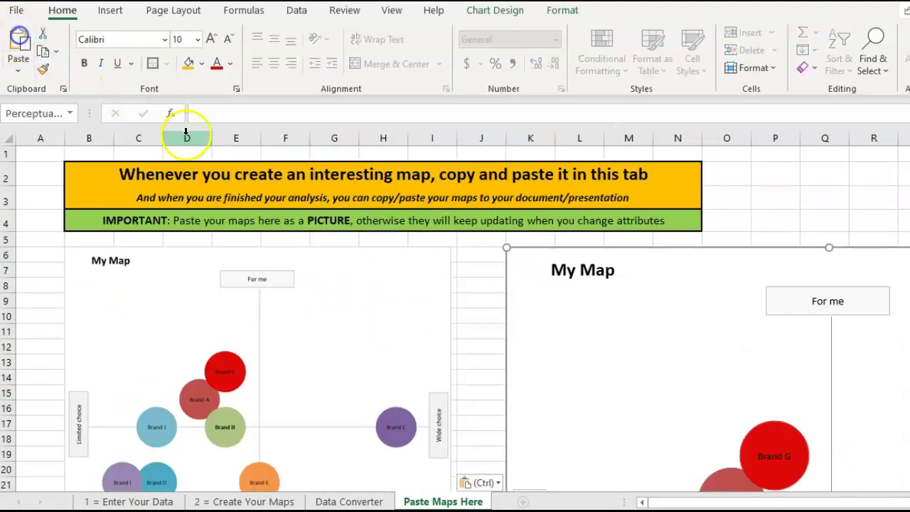
drag(544, 284, 752, 418)
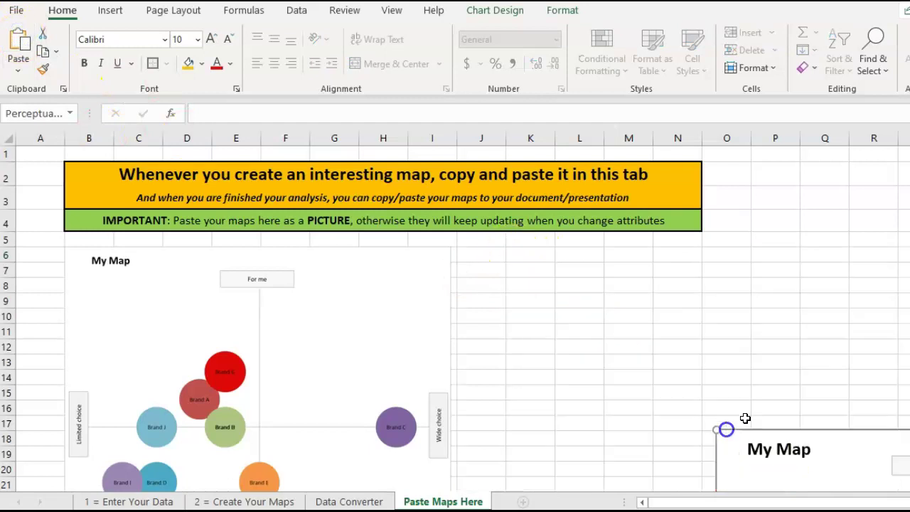
drag(820, 433, 575, 260)
scroll(392, 345, down, 2)
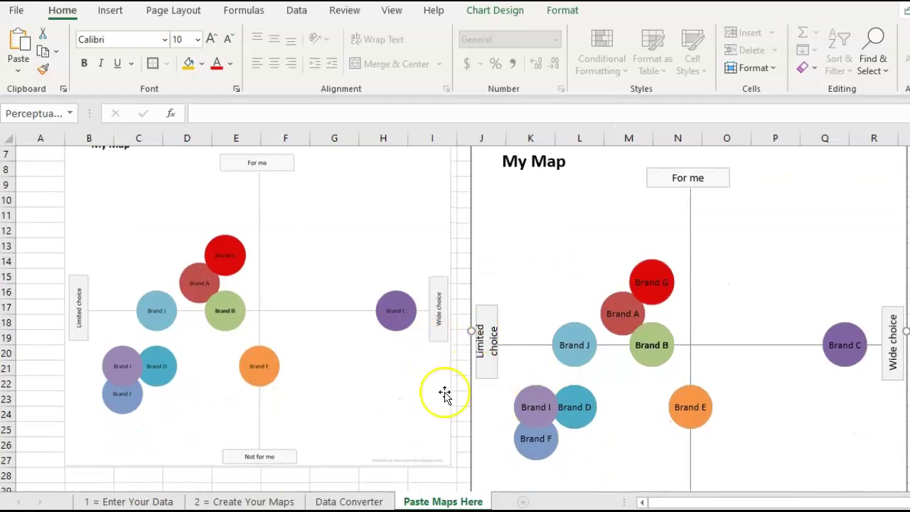
Change the vertical attribute to 9 (Inconvenient/Convenient) and compare both pasted maps.
click(238, 502)
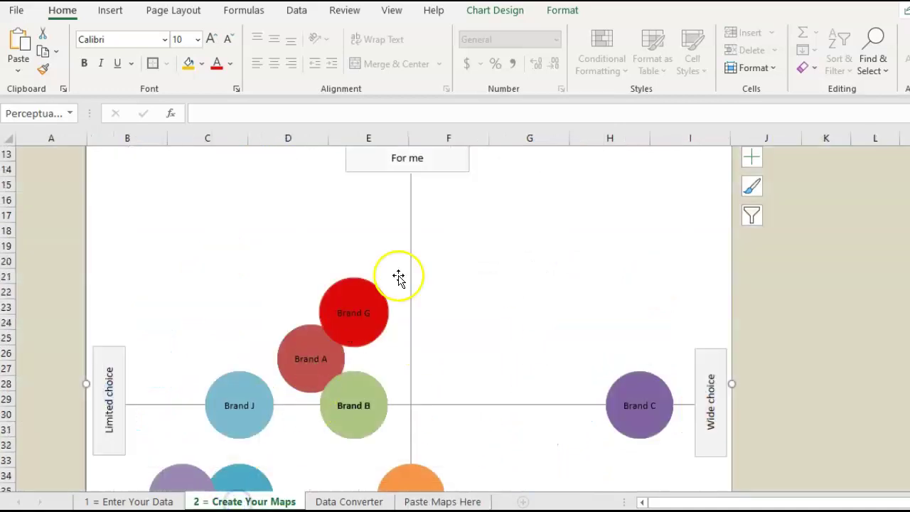
scroll(394, 283, up, 6)
click(530, 263)
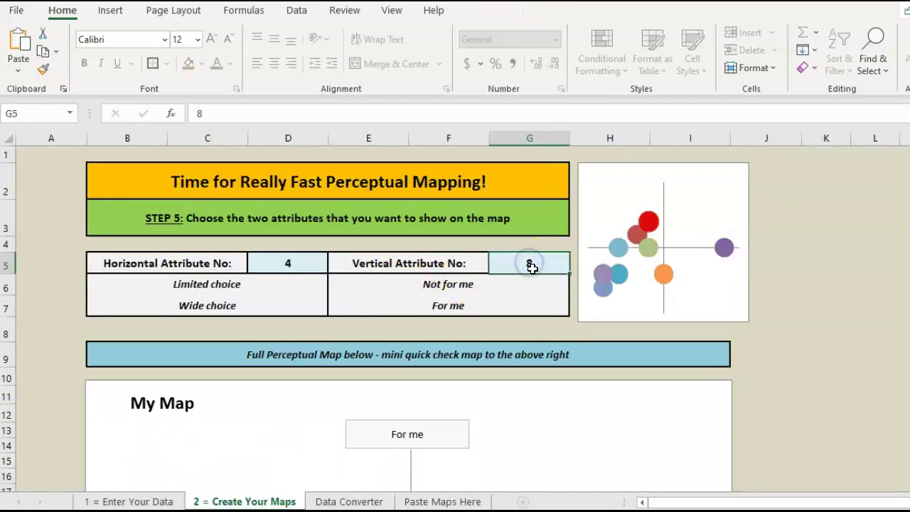
text(9)
click(804, 329)
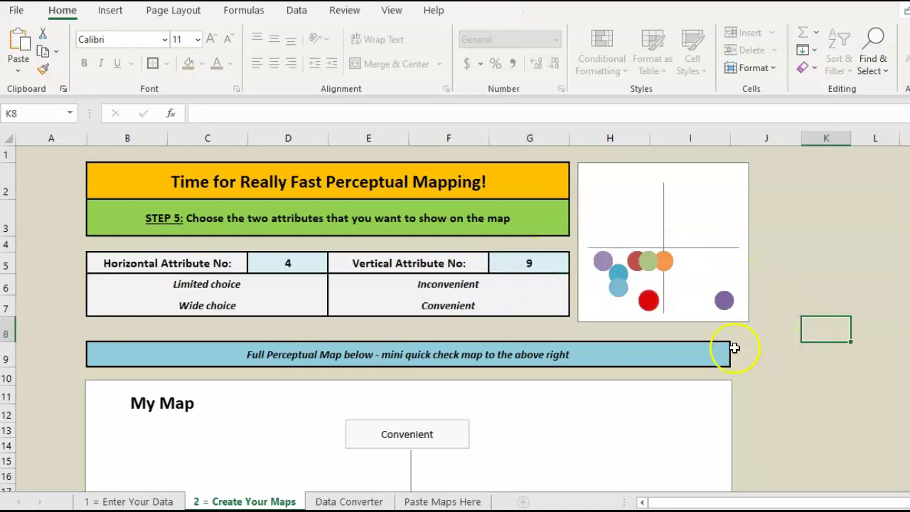
click(421, 502)
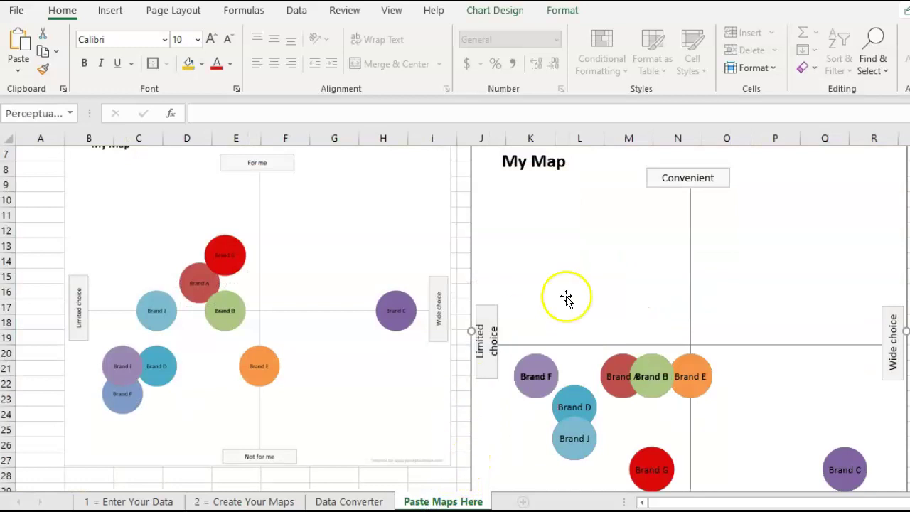
Go to the top of the 1 = Enter Your Data sheet and select the Welcome title in B2.
click(289, 303)
scroll(206, 359, up, 1)
click(149, 501)
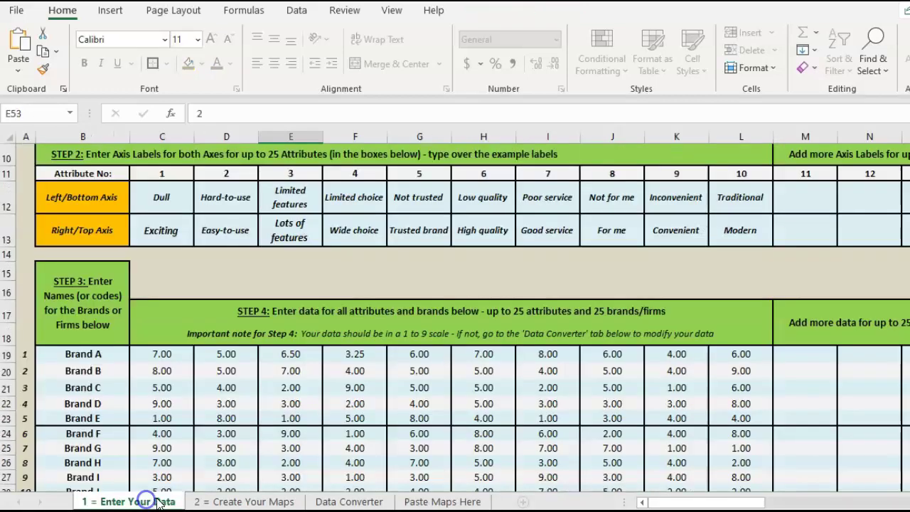
scroll(268, 311, up, 3)
click(346, 168)
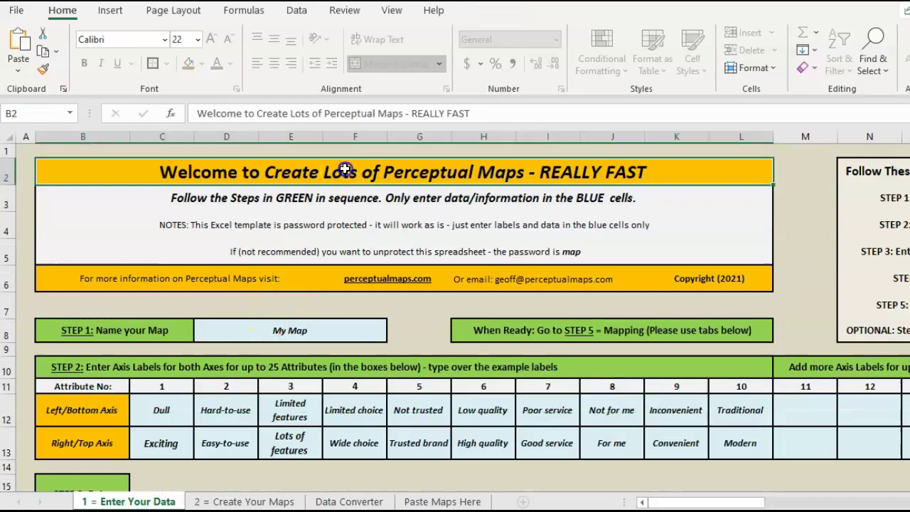